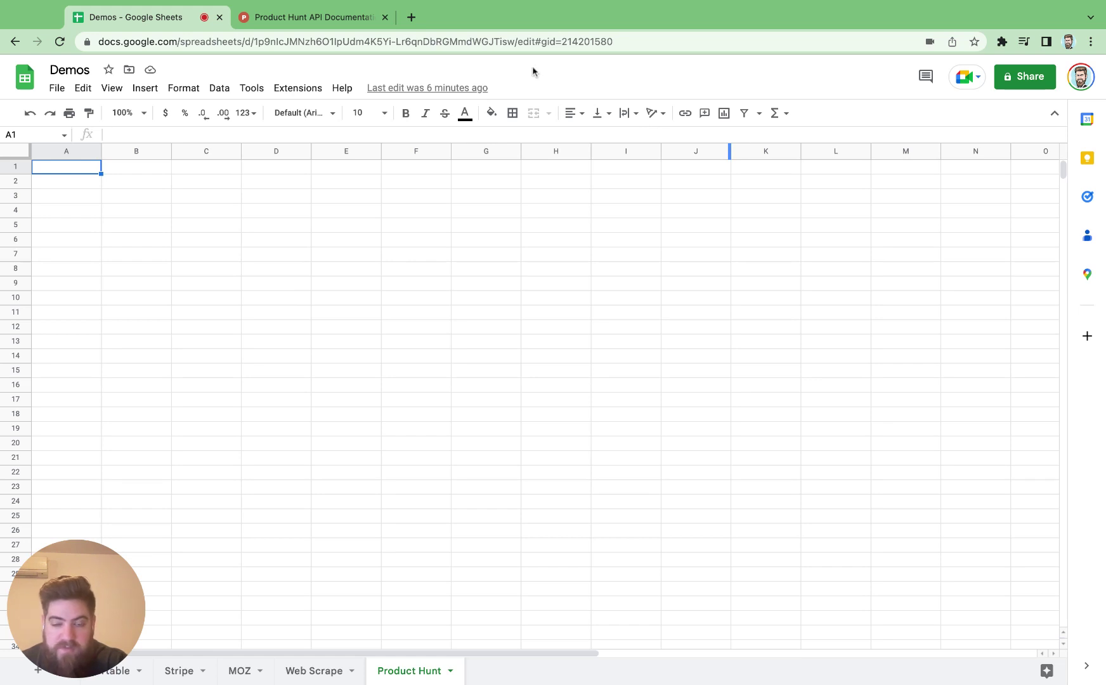
Open the Apigum add-on and create a new request named PH API
click(301, 89)
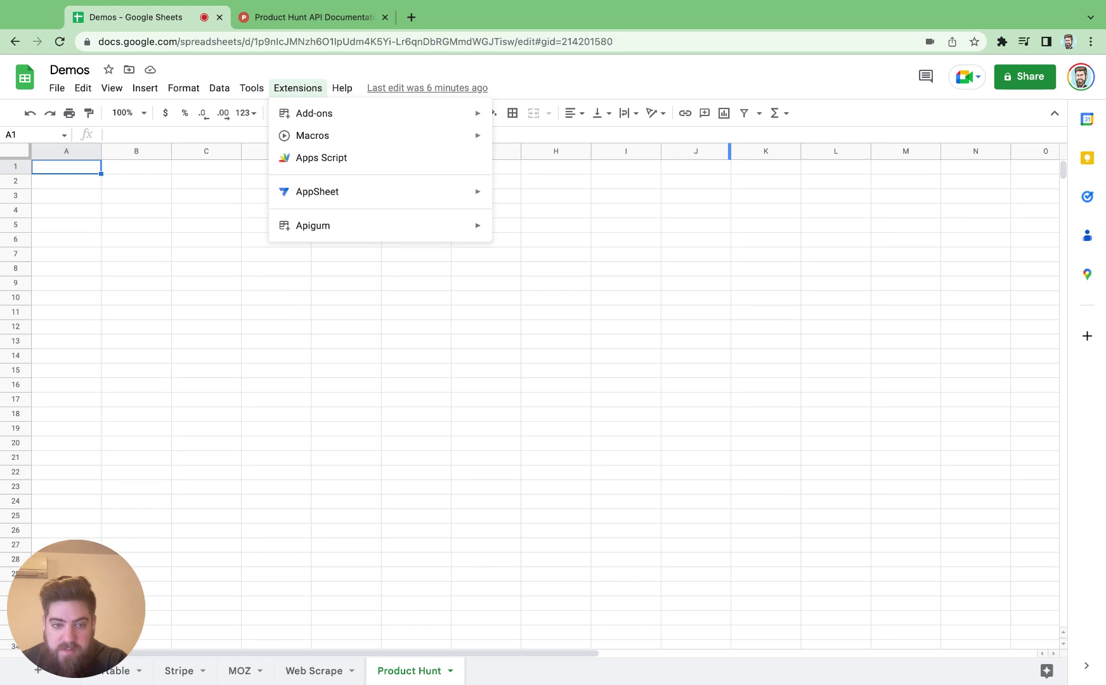
mouse_move(370, 233)
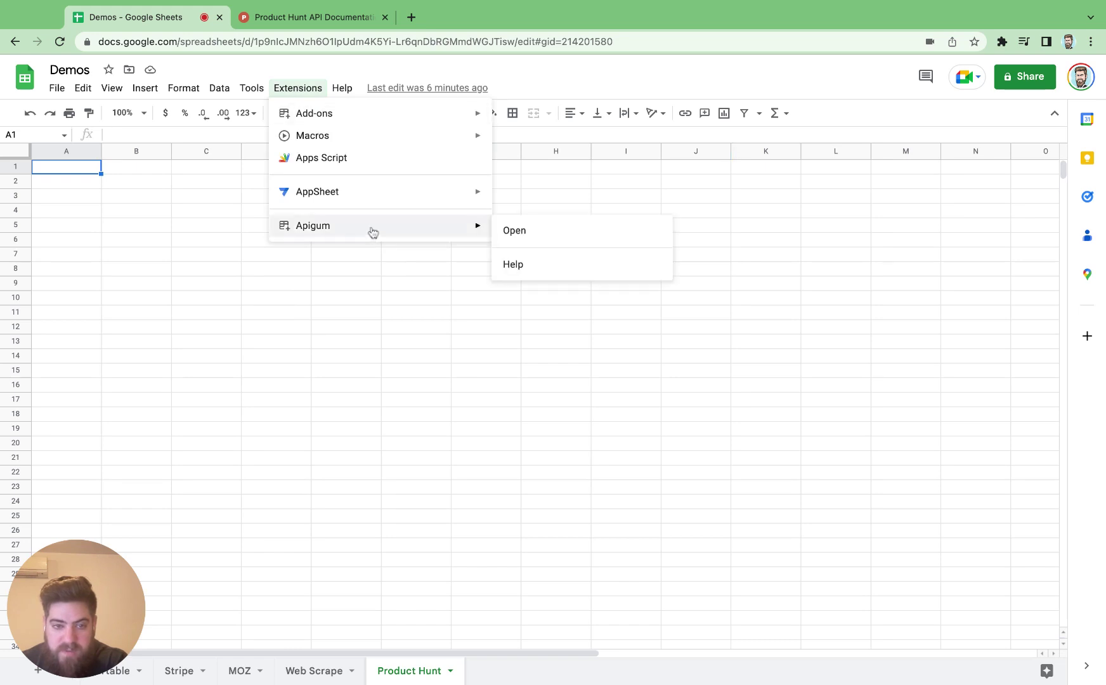
click(541, 240)
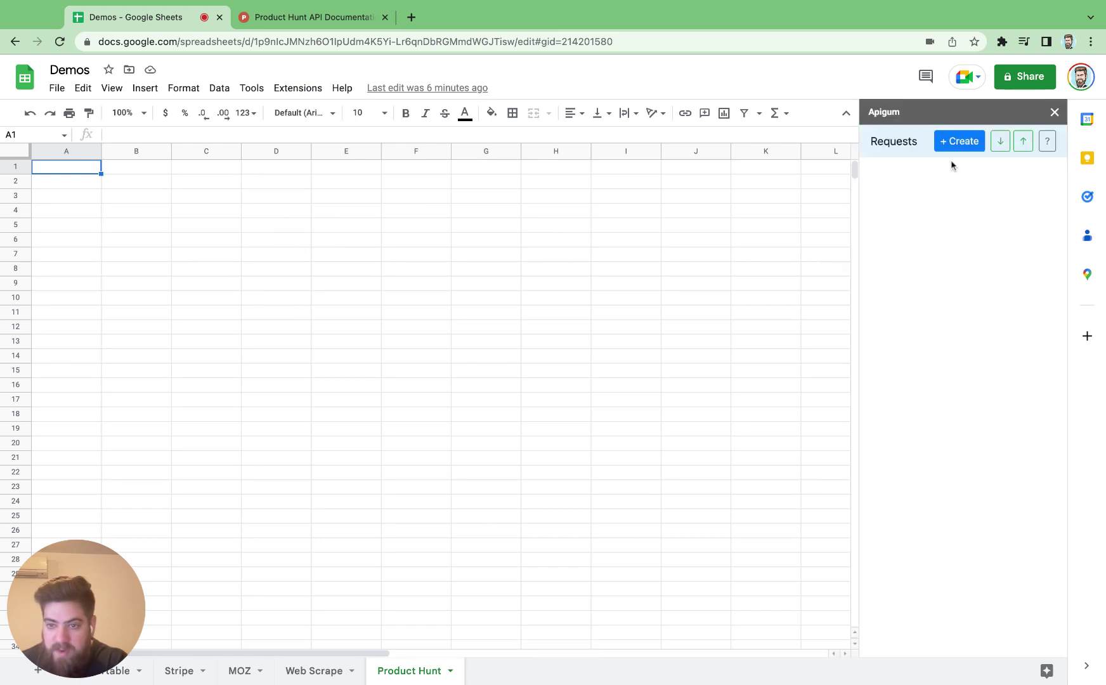
click(962, 146)
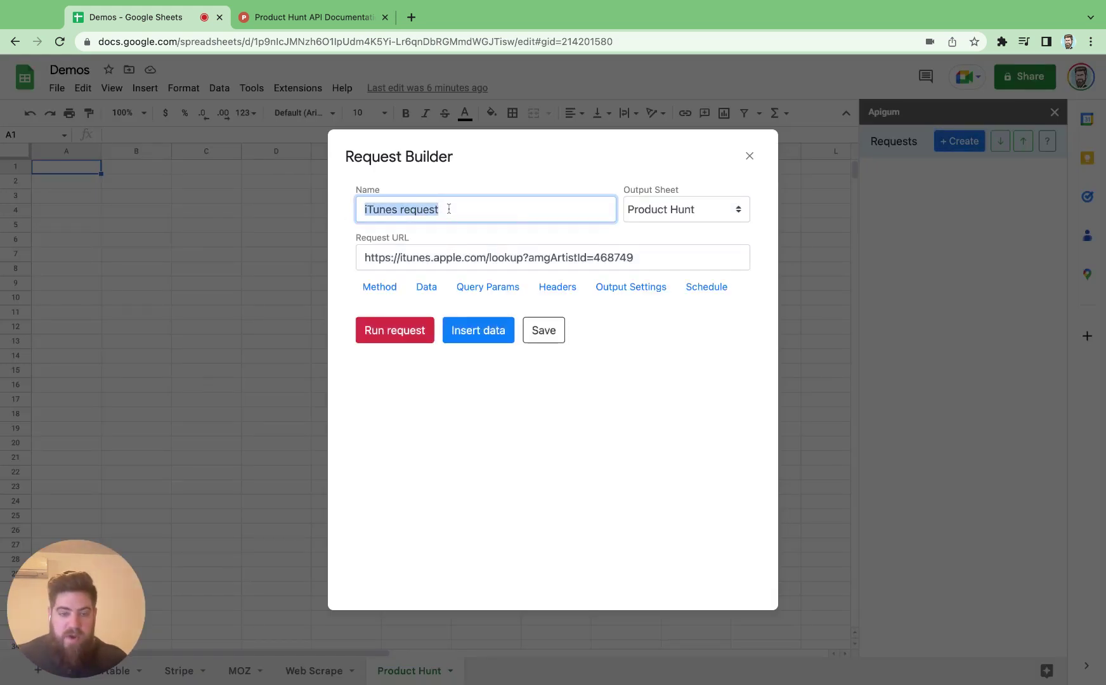
text(PH API)
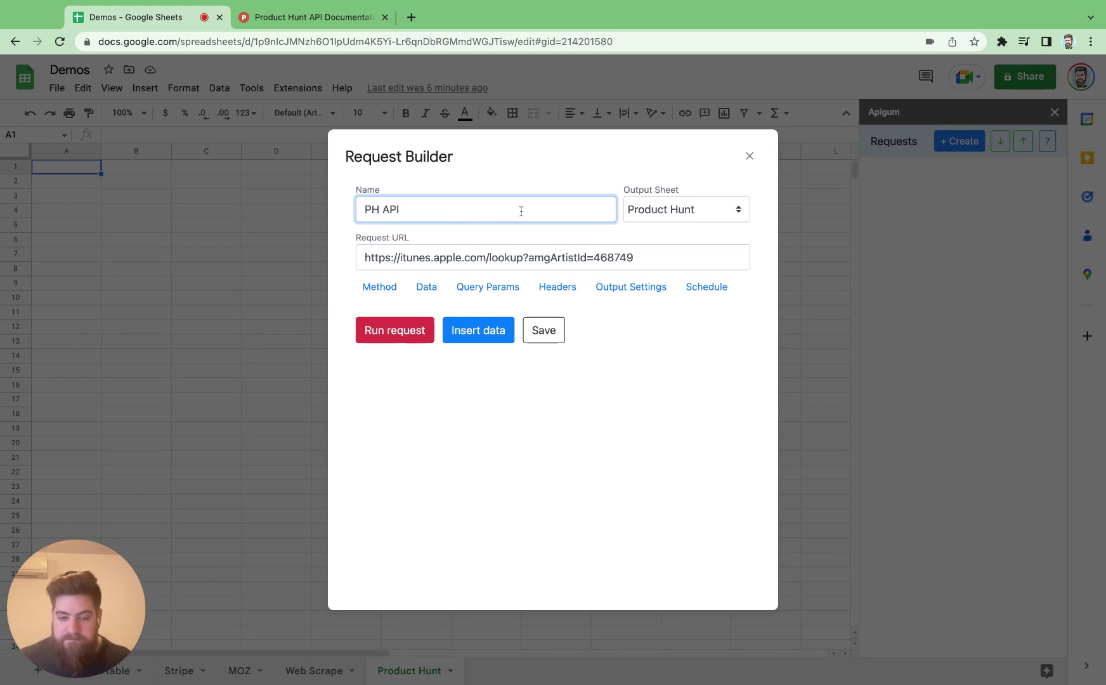
Clear the sample iTunes address from the request URL
click(638, 257)
key(super+a)
click(642, 255)
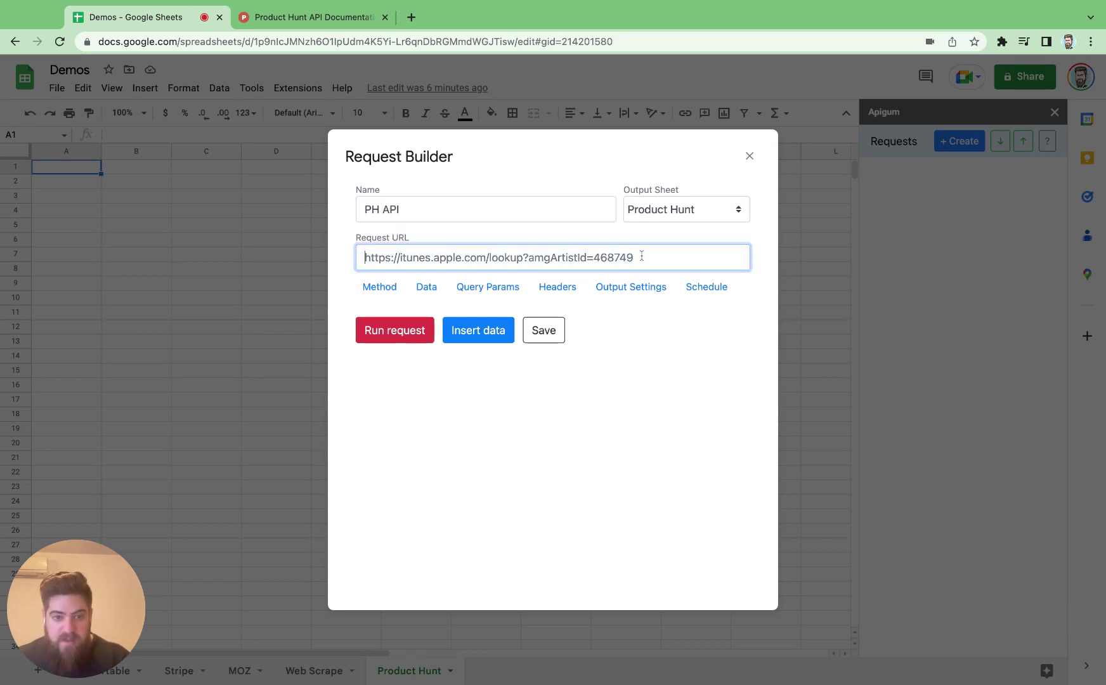
key(super+Left)
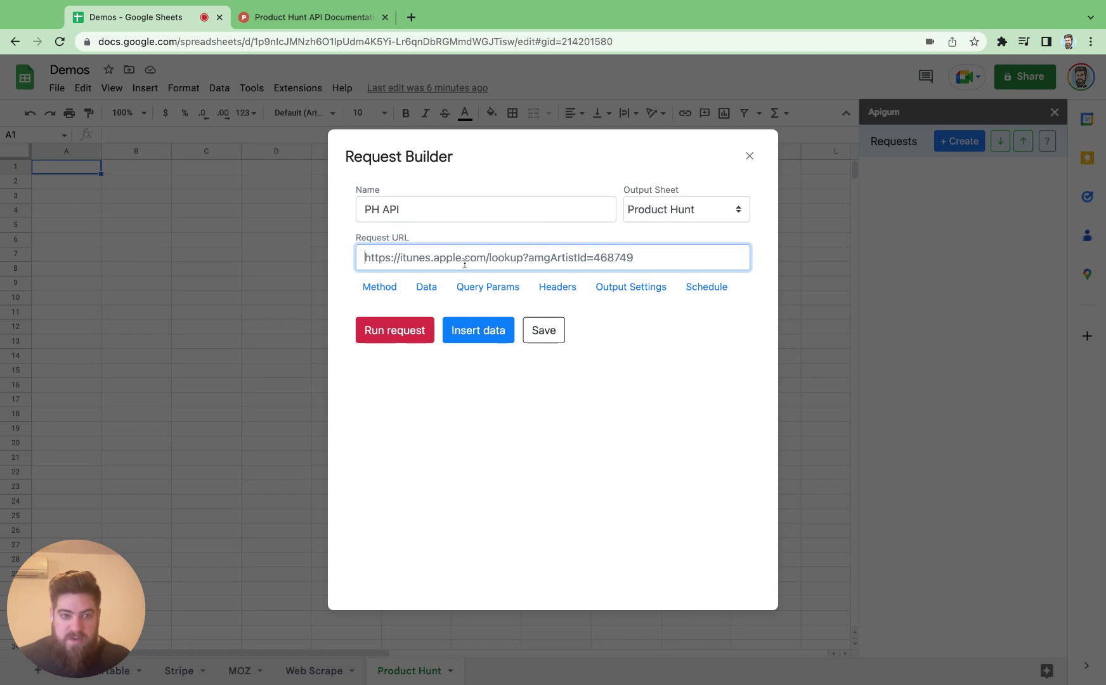
click(317, 18)
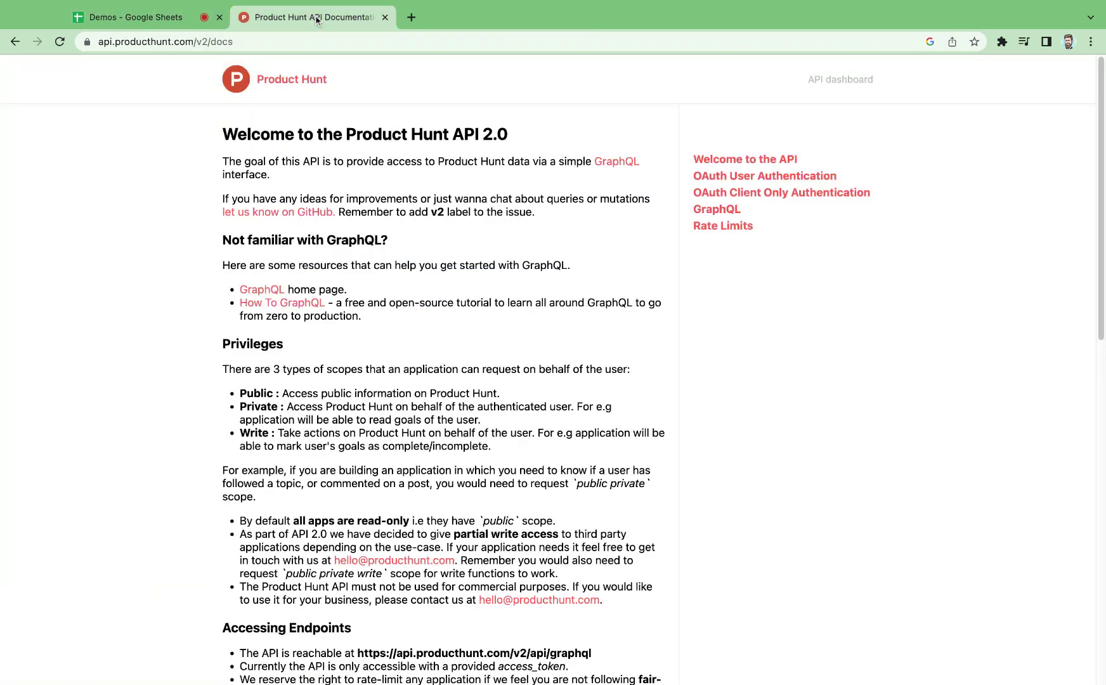
scroll(539, 264, down, 5)
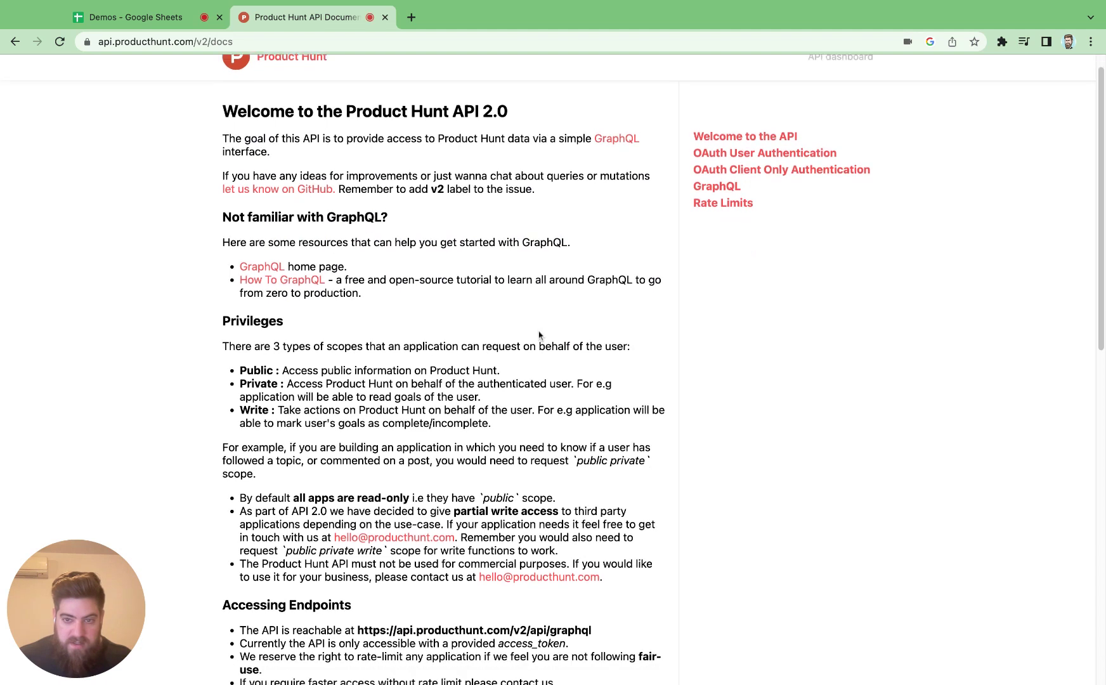
scroll(538, 335, down, 4)
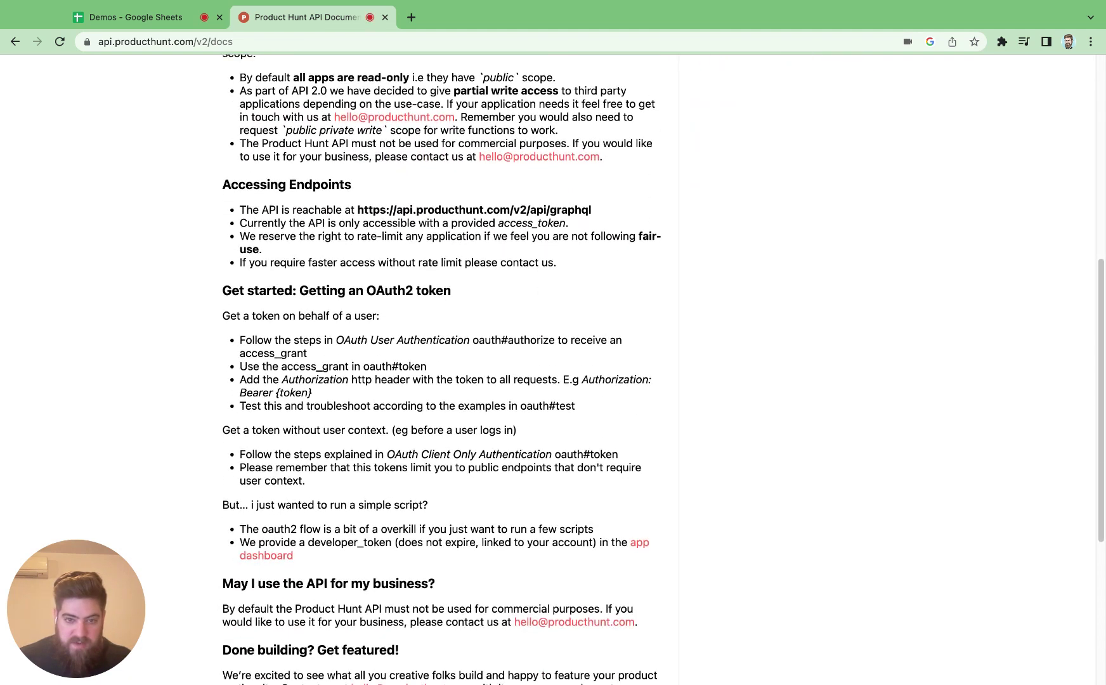
scroll(538, 335, up, 2)
scroll(606, 302, up, 2)
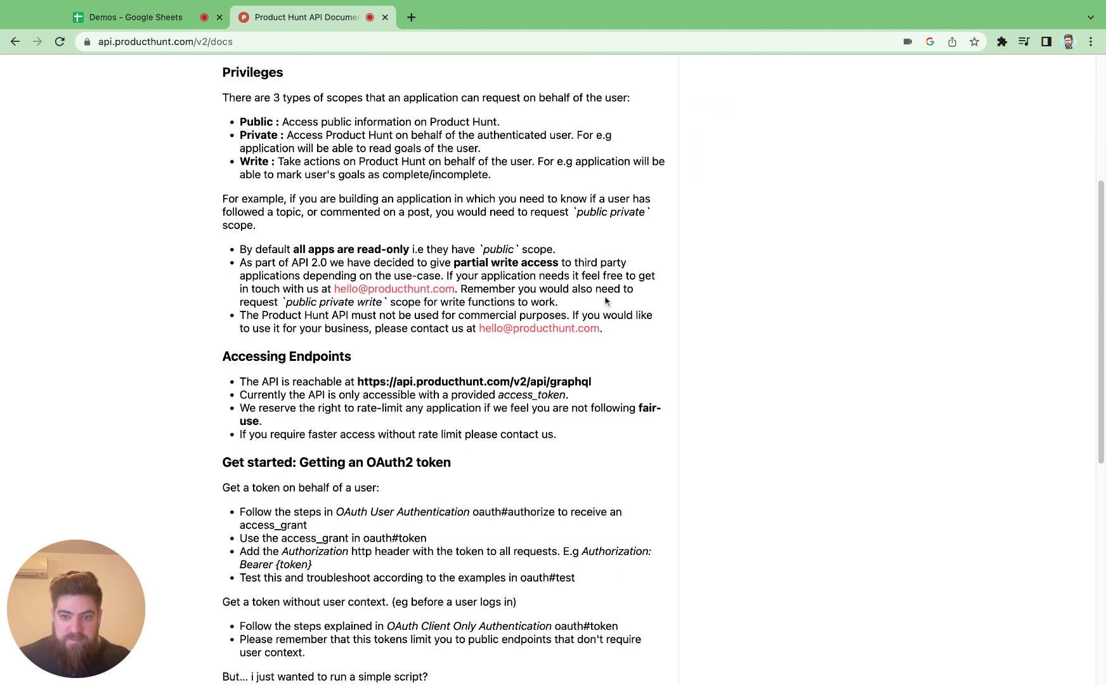
drag(600, 378, 357, 378)
key(ctrl+c)
Open the GraphQL reference from the documentation and paste the copied endpoint as the PH API request URL in Google Sheets
scroll(813, 267, up, 4)
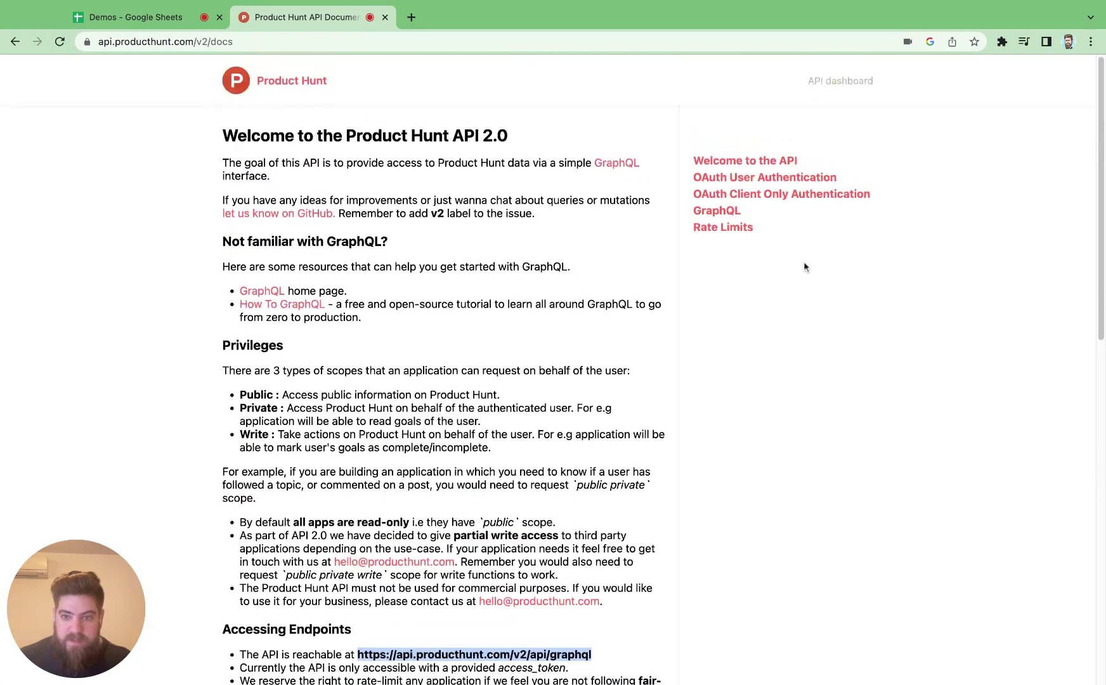
click(720, 223)
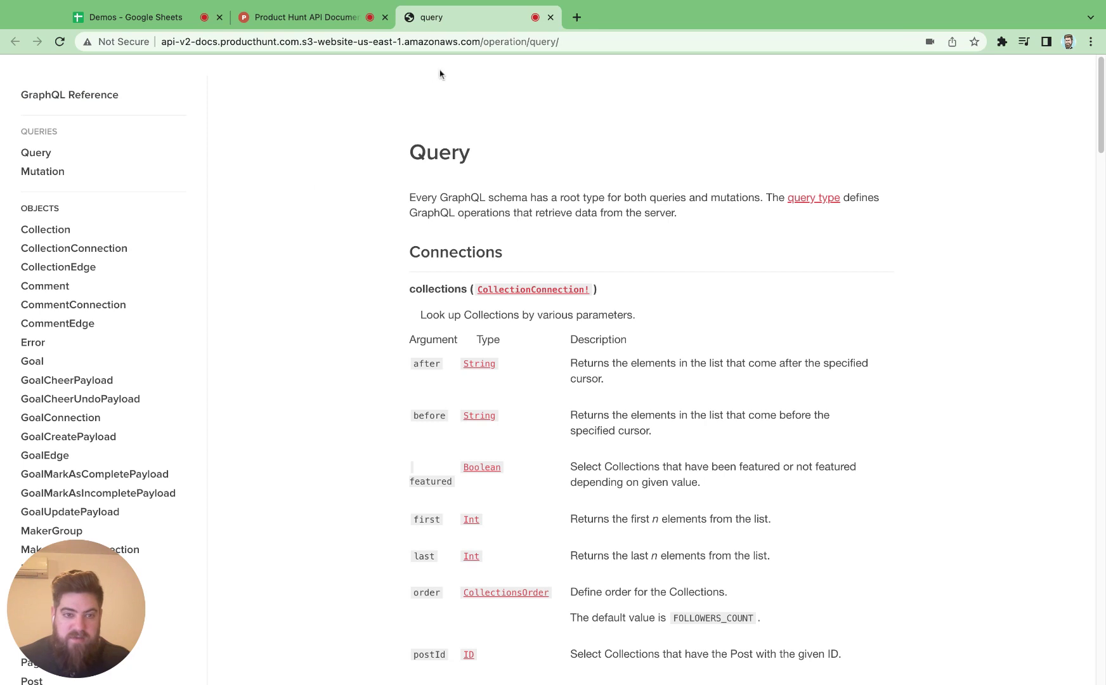
click(109, 19)
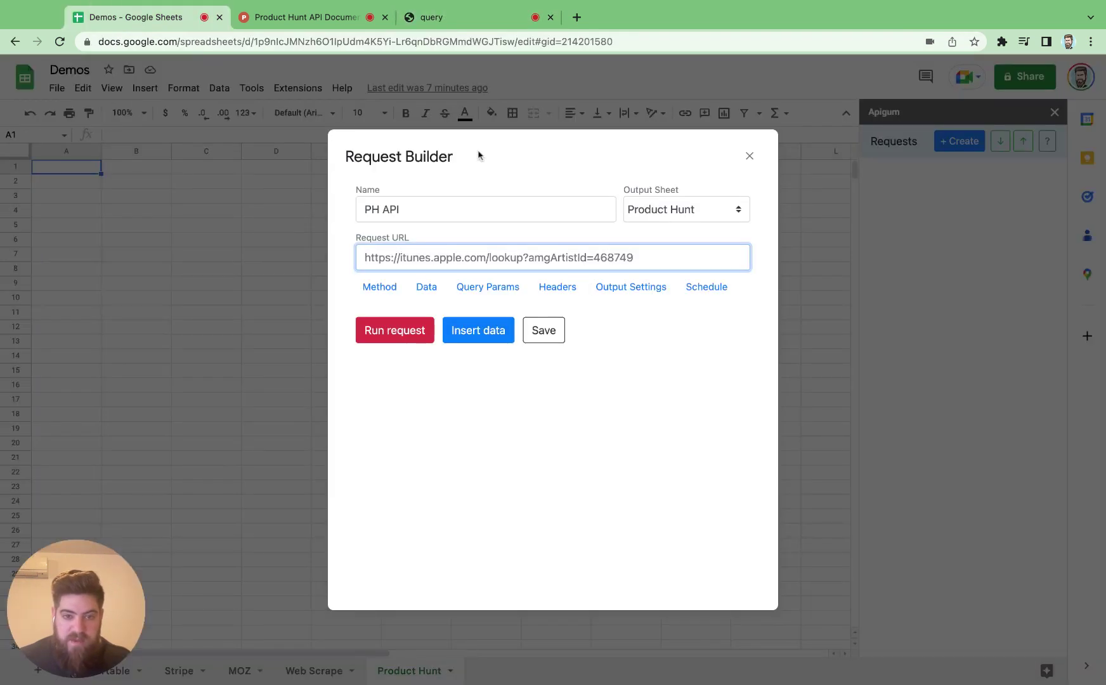
key(ctrl+v)
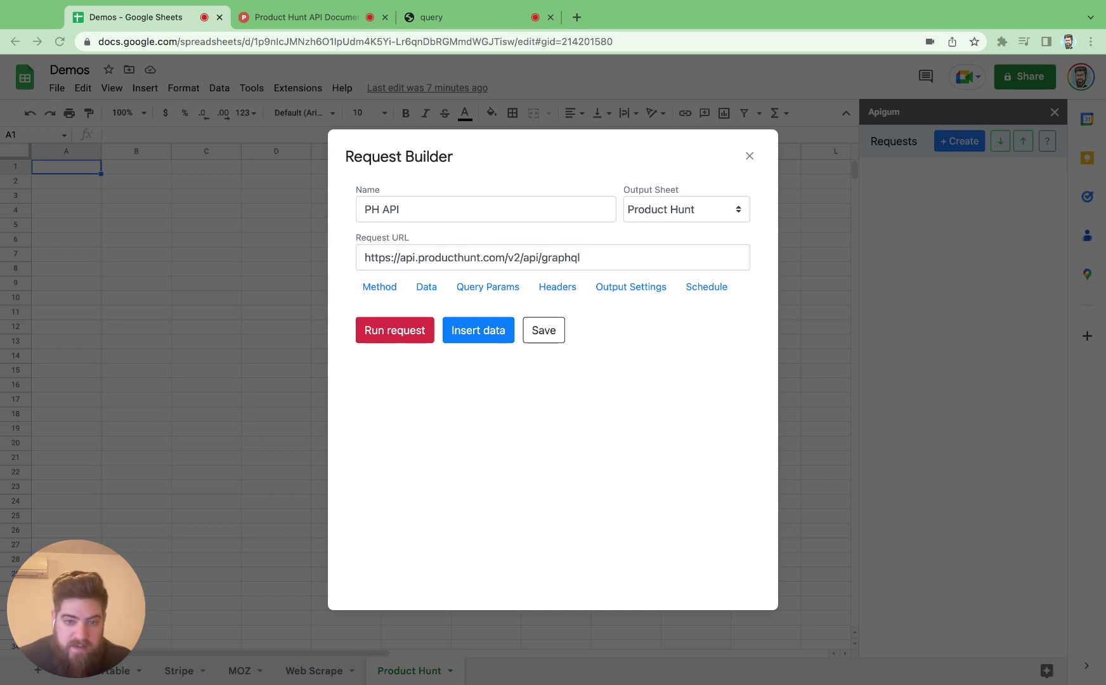
Paste the plain todayPosts GraphQL query with id, name, tagline and votesCount into the request data and enlarge its text area
click(426, 286)
click(403, 325)
key(ctrl+v)
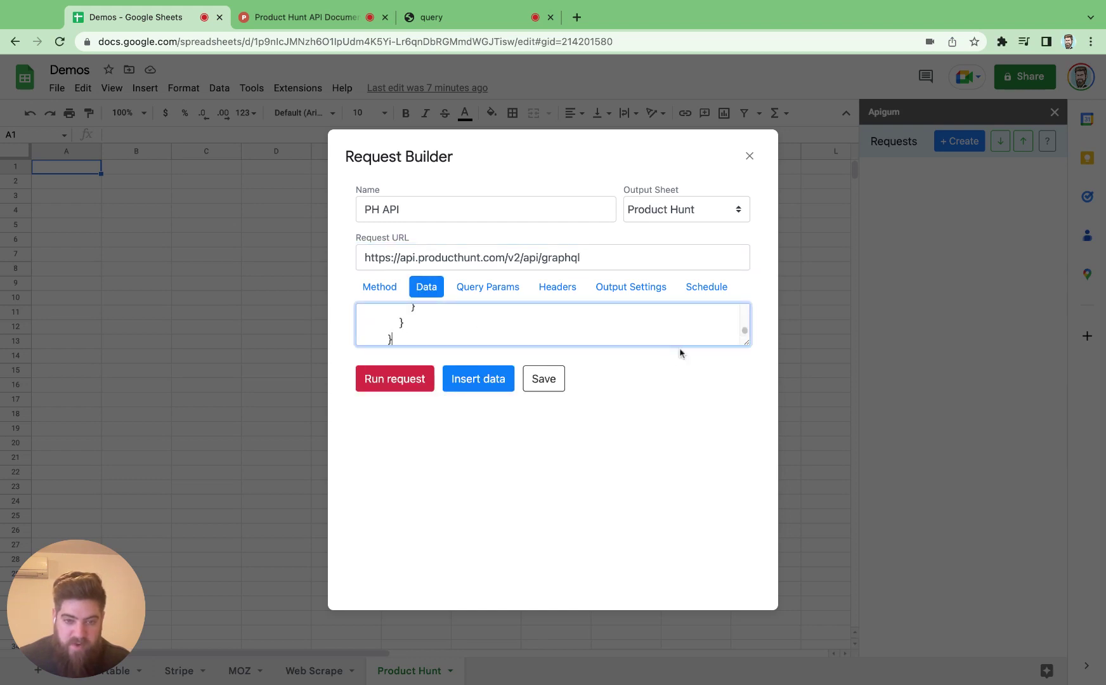
drag(747, 343, 747, 486)
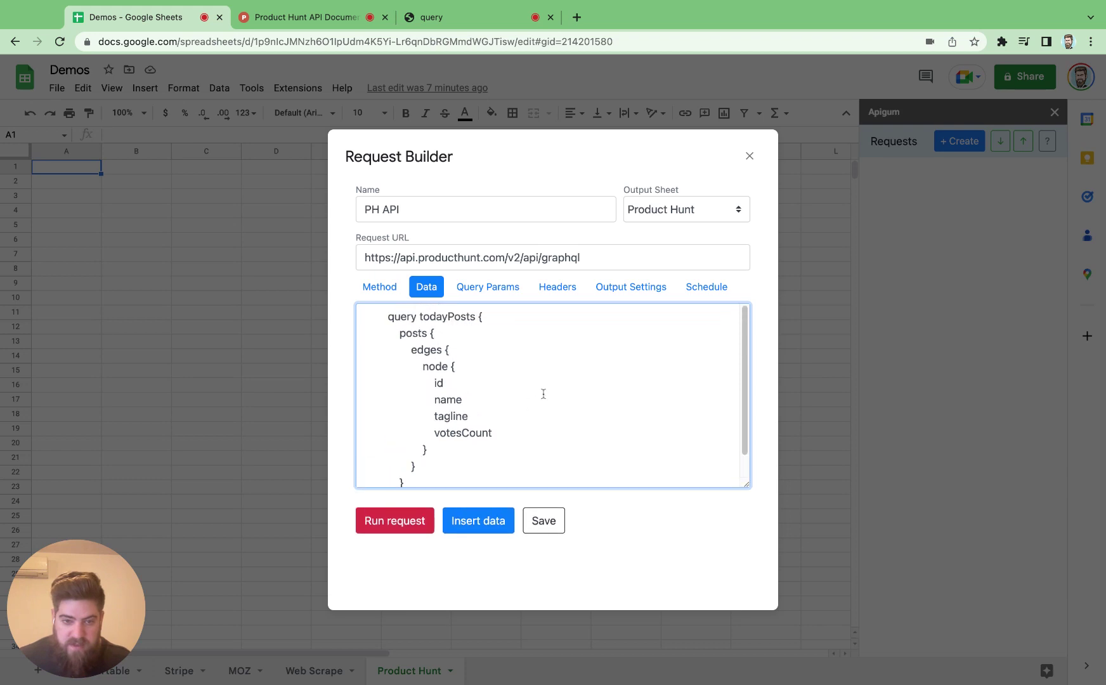
Examine the todayPosts query's name, its posts level and the fields requested for each node
double_click(430, 317)
click(418, 333)
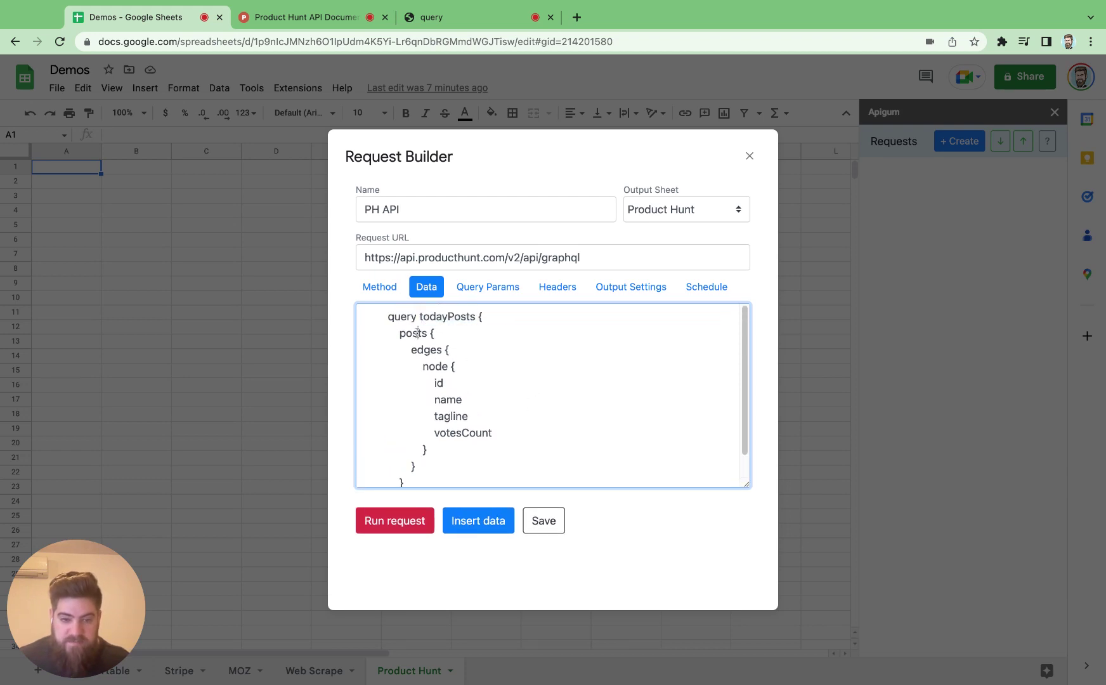
drag(493, 434, 349, 390)
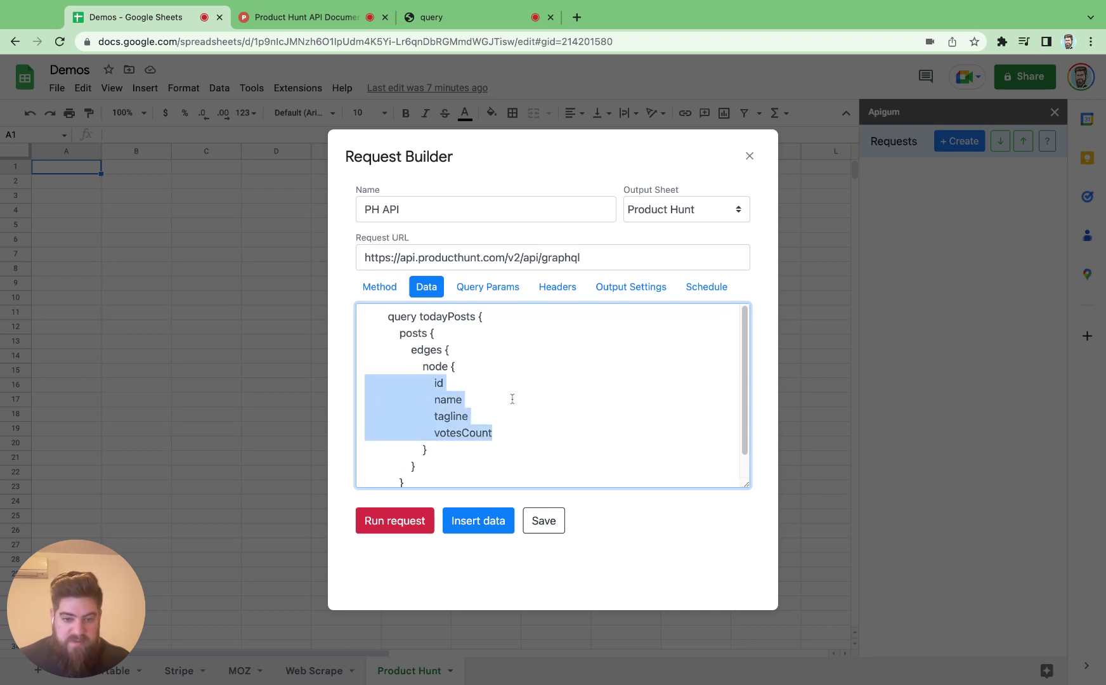
click(506, 432)
double_click(468, 435)
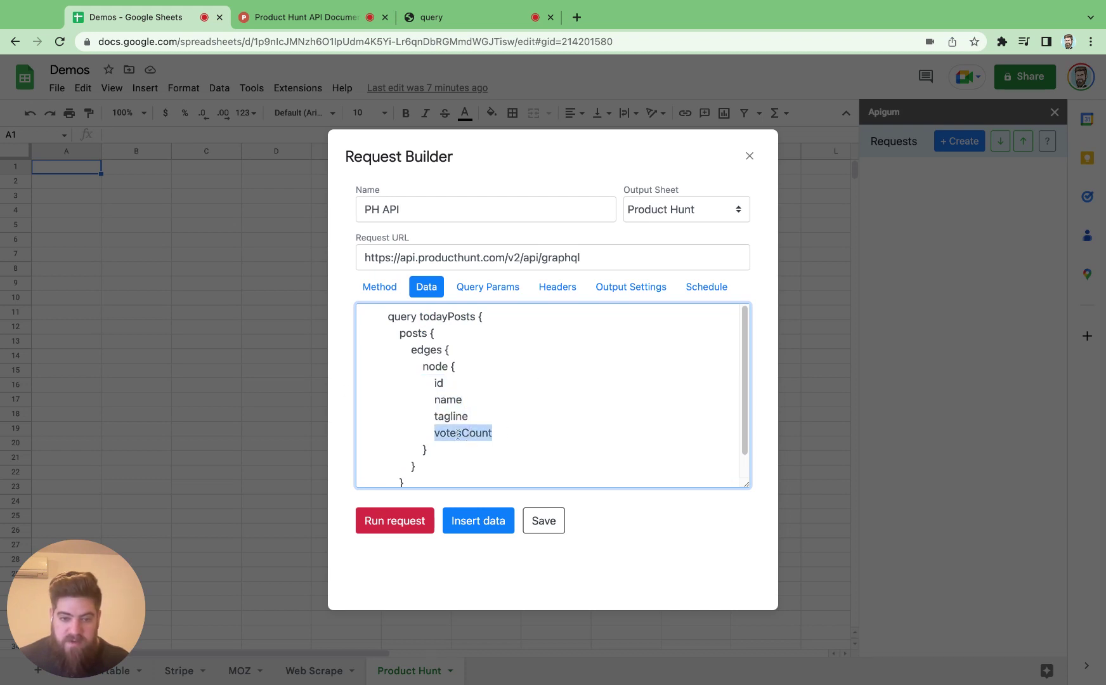
double_click(447, 399)
click(445, 415)
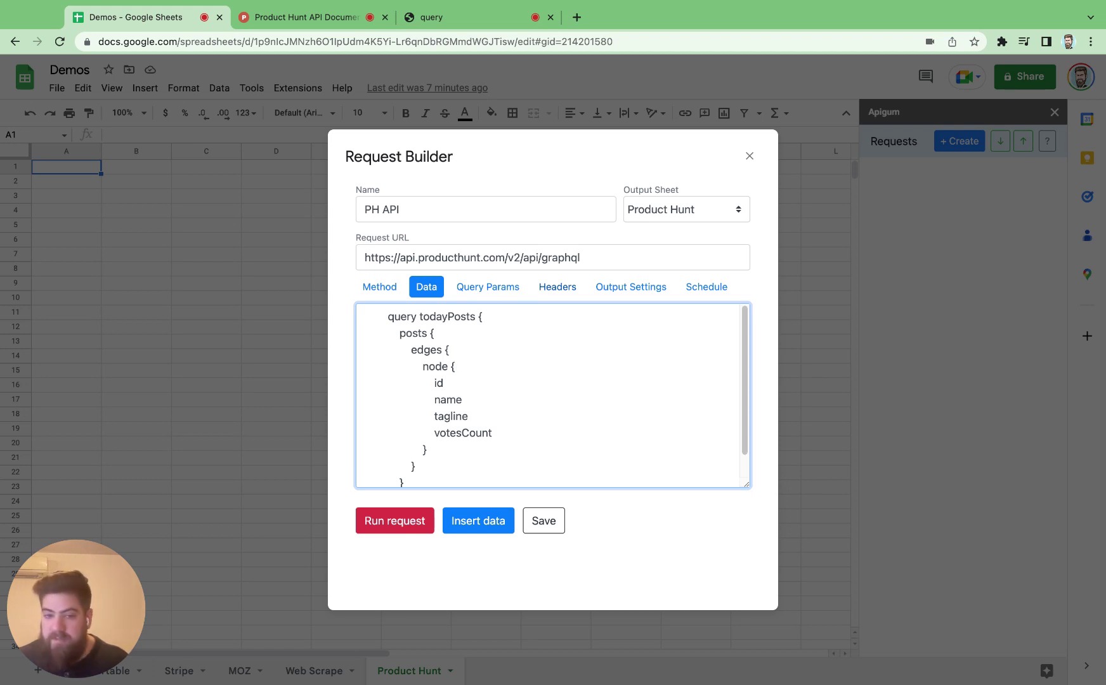
Set the request's authorization header to Bearer Token and paste the API token
click(558, 289)
click(417, 315)
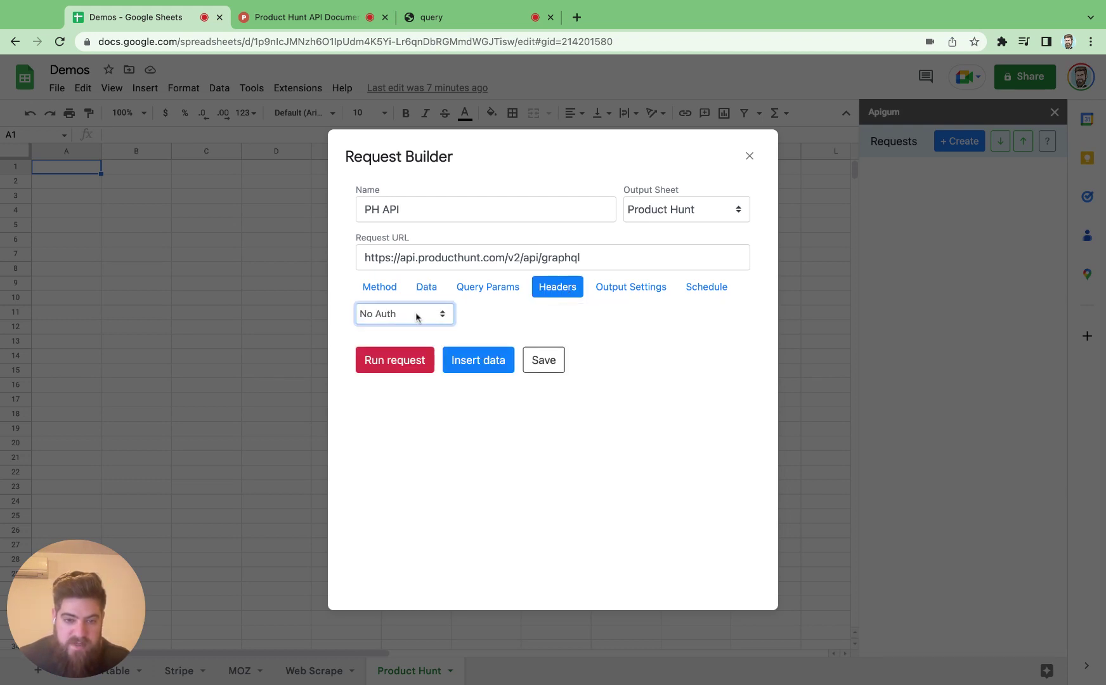
click(409, 329)
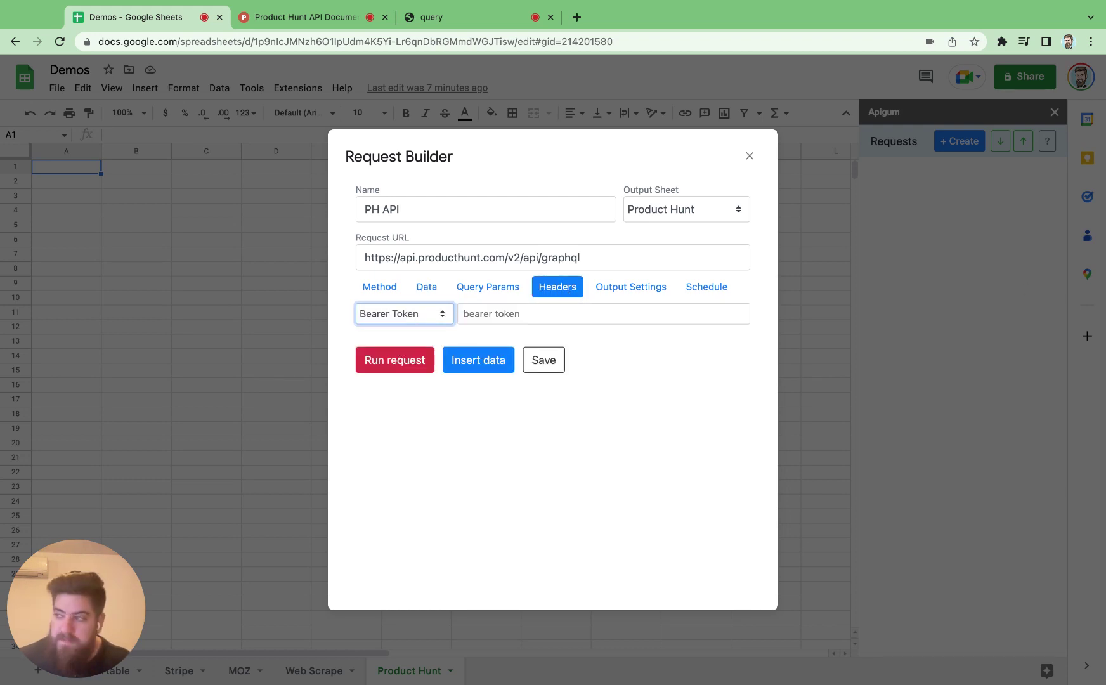
key(super+Tab)
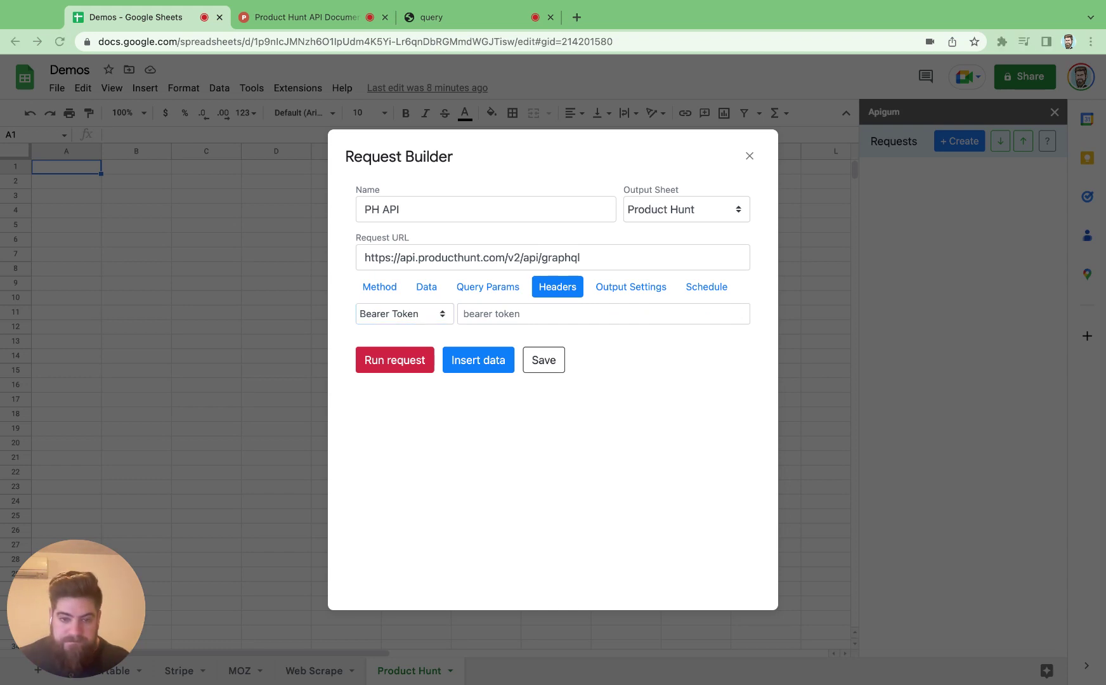
key(super+Tab)
key(Tab)
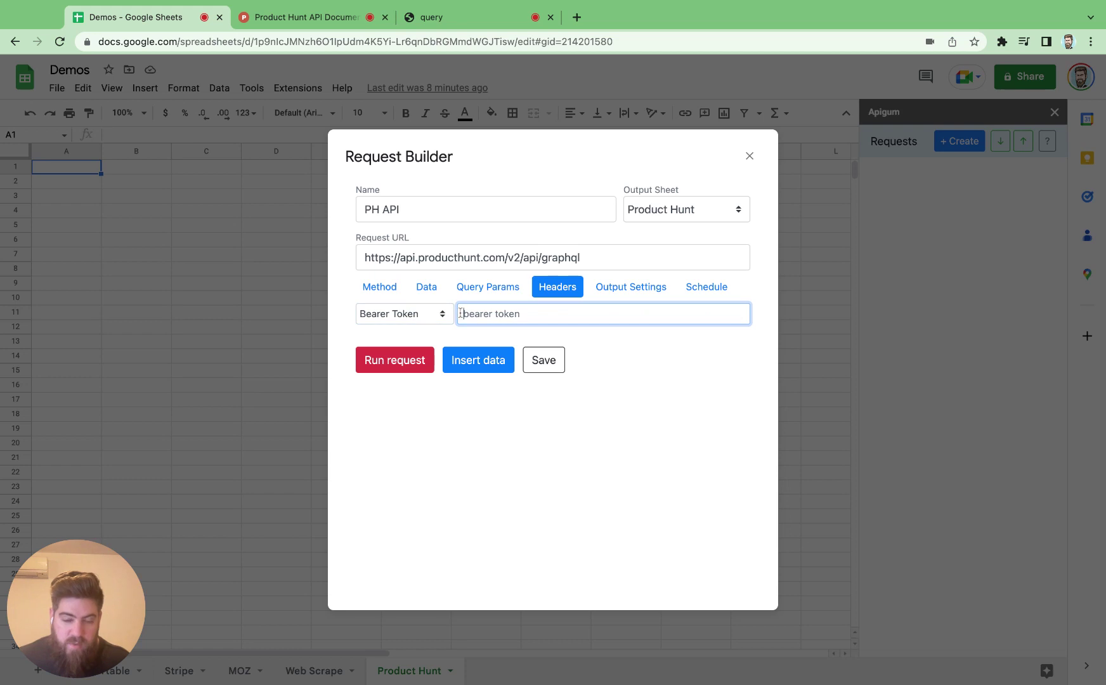
key(super+v)
Set the request method to POST and run the request
click(382, 289)
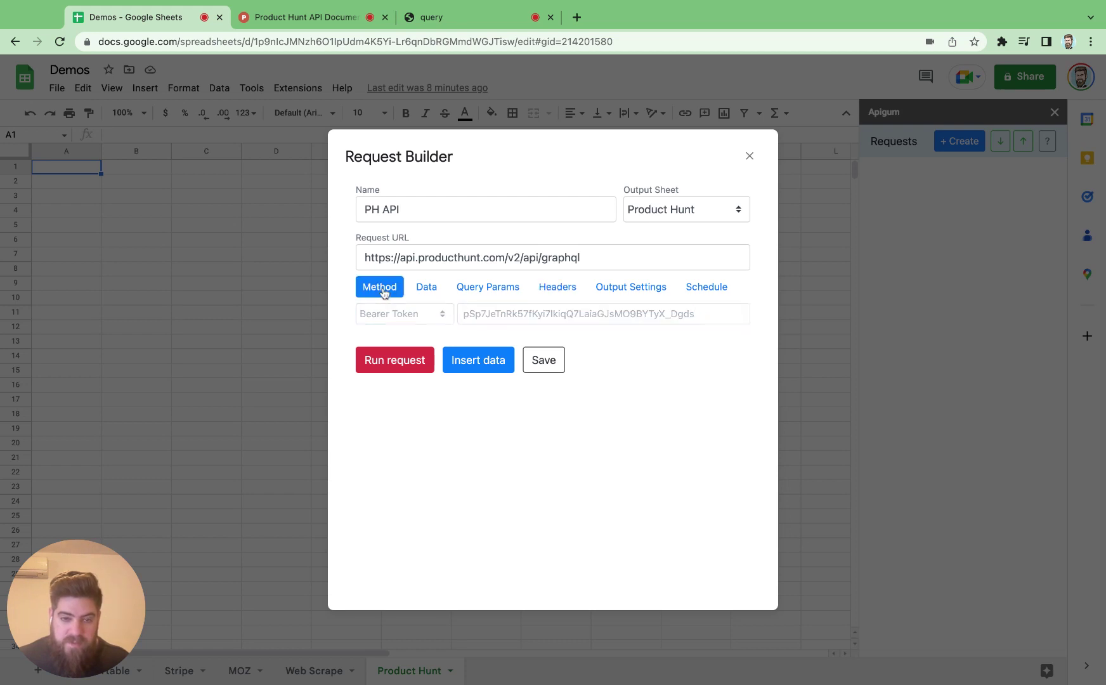
click(390, 317)
click(389, 328)
click(543, 312)
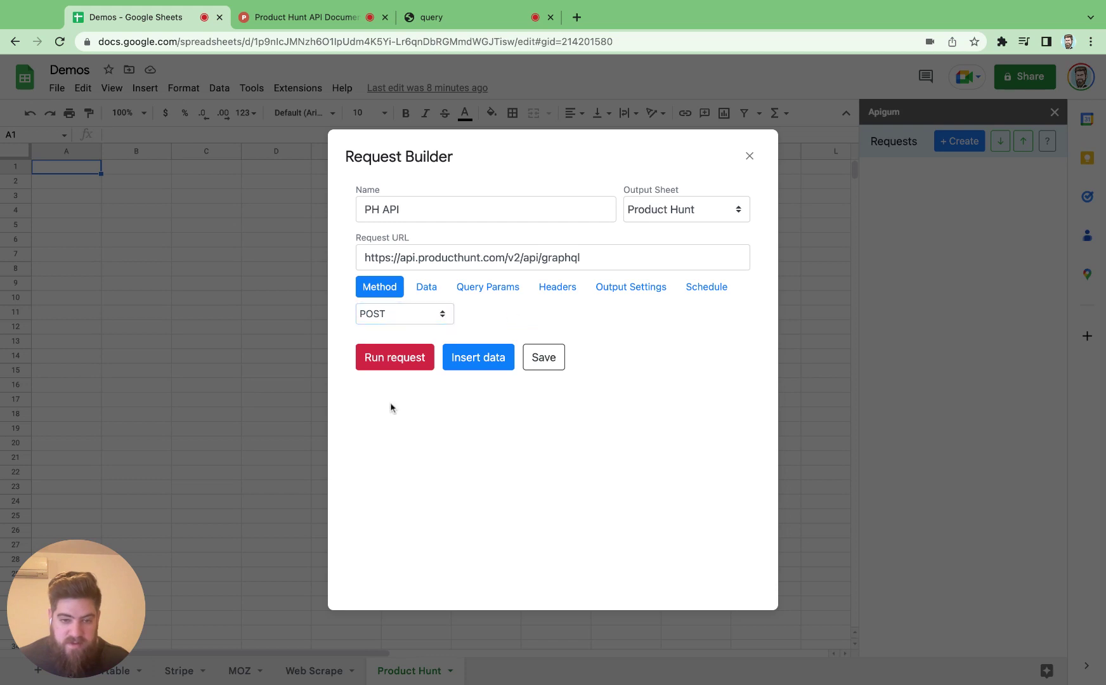
click(397, 363)
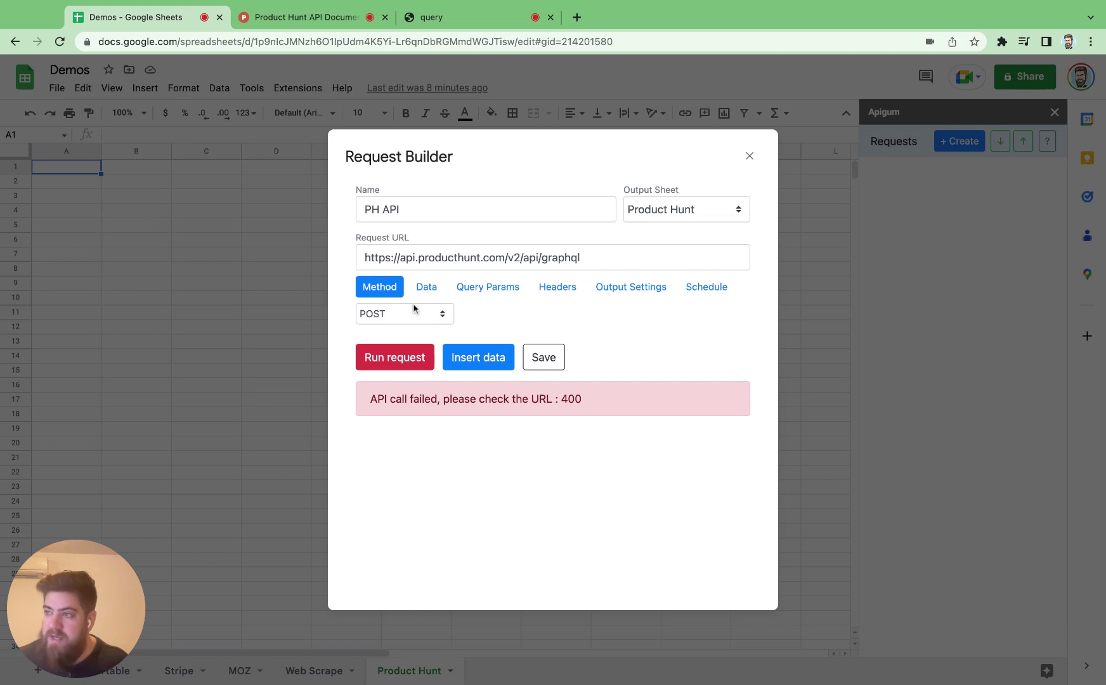
Inspect the whole todayPosts query in the request data from its opening line to its closing brace
click(423, 290)
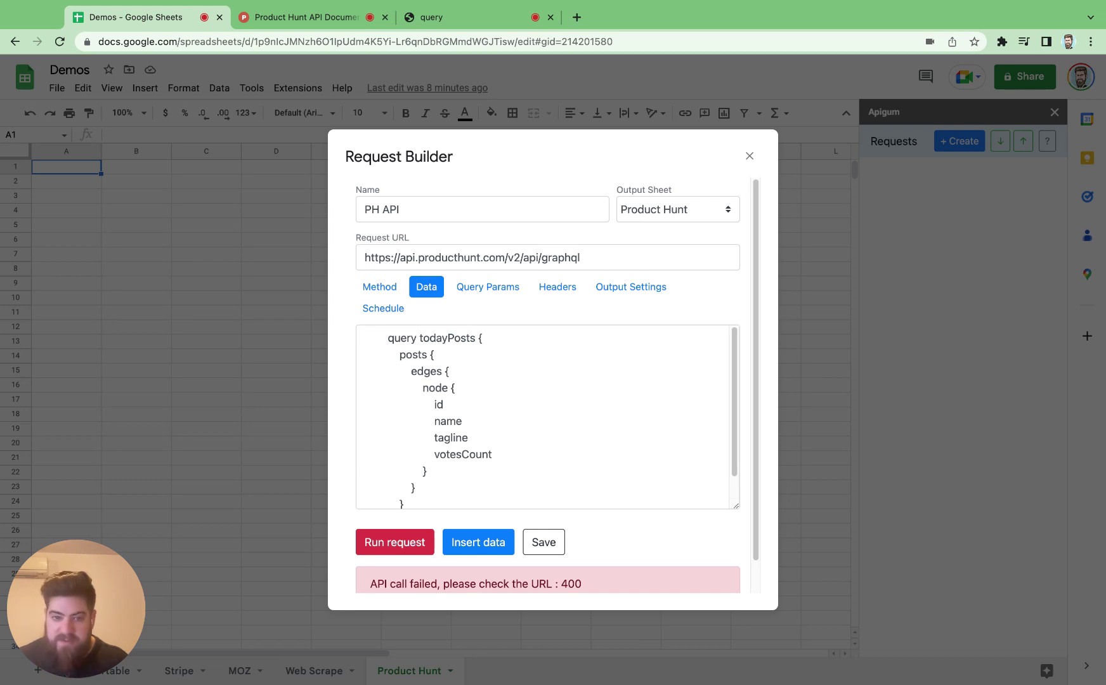
scroll(428, 394, down, 1)
scroll(428, 394, up, 1)
scroll(429, 394, down, 1)
scroll(429, 395, up, 1)
scroll(431, 406, down, 2)
click(407, 498)
key(super+a)
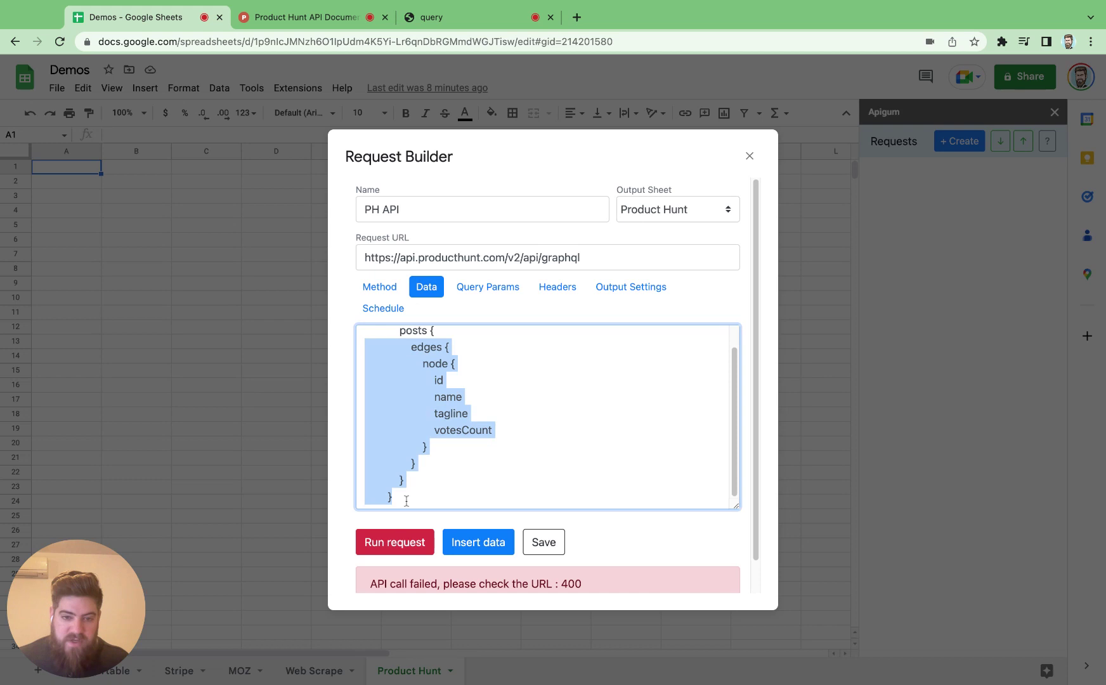
scroll(421, 356, up, 1)
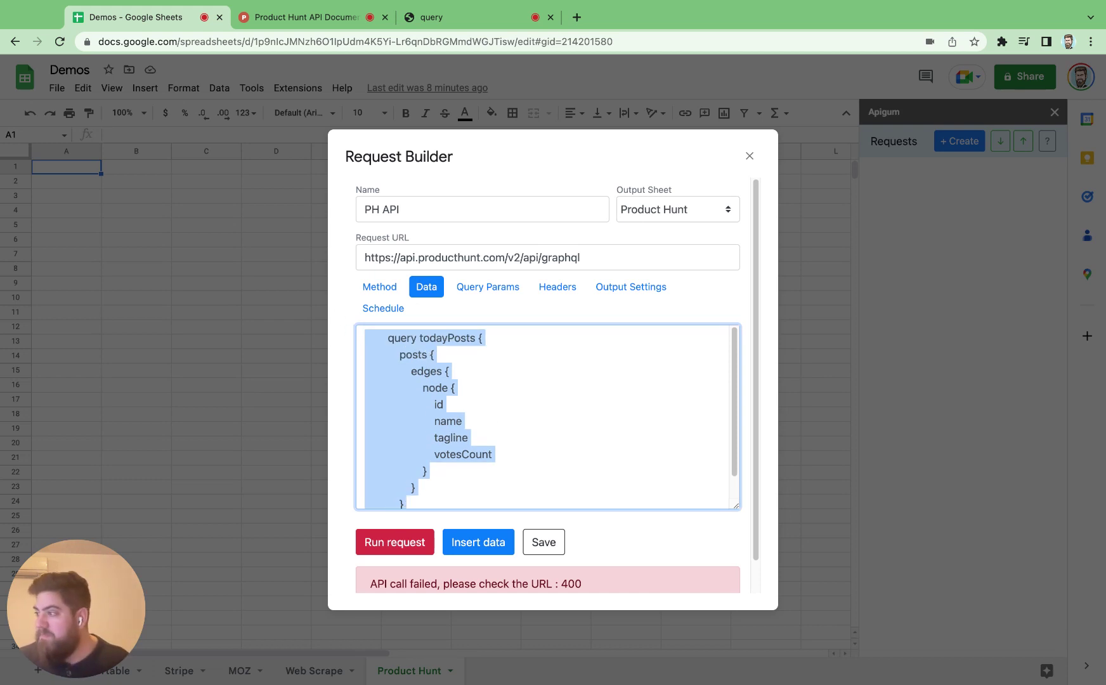
Replace the request data with the JSON-encoded todayPosts query, containing a "query" string and empty "variables"
key(super+Tab)
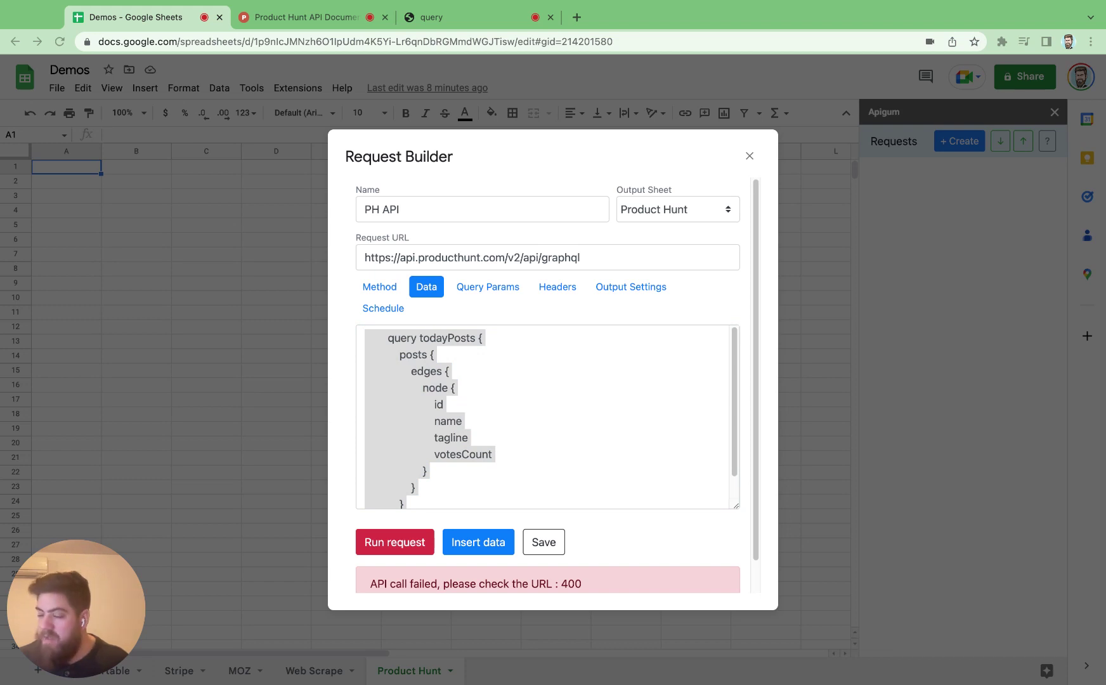
key(super+Tab)
click(546, 398)
key(super+a)
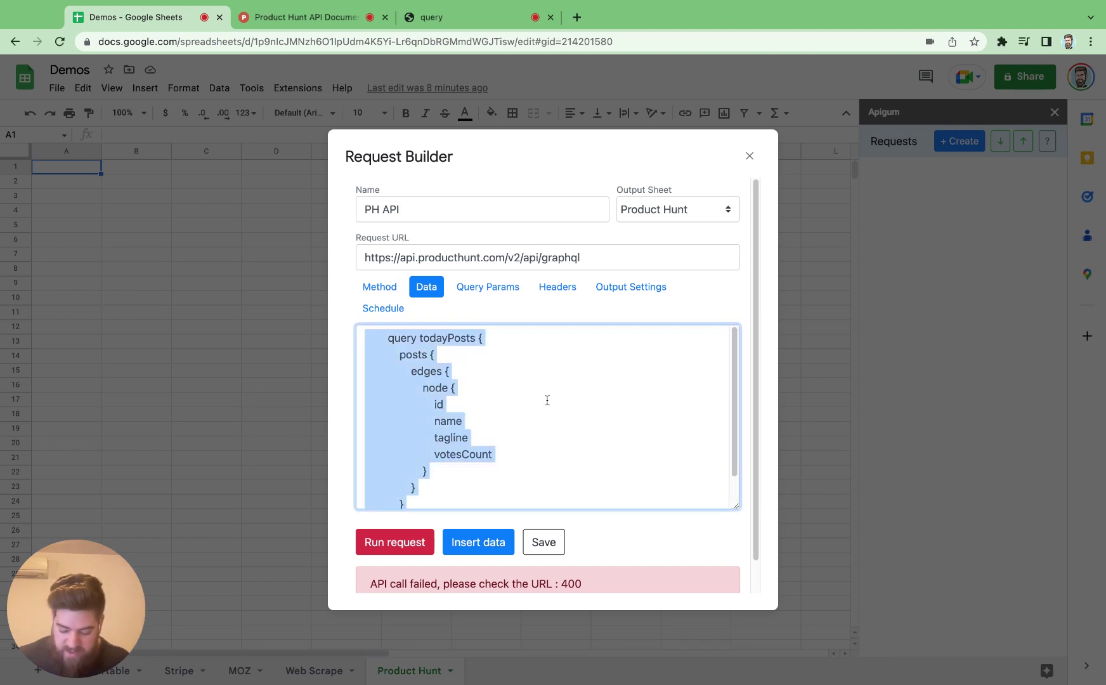
key(BackSpace)
key(super+v)
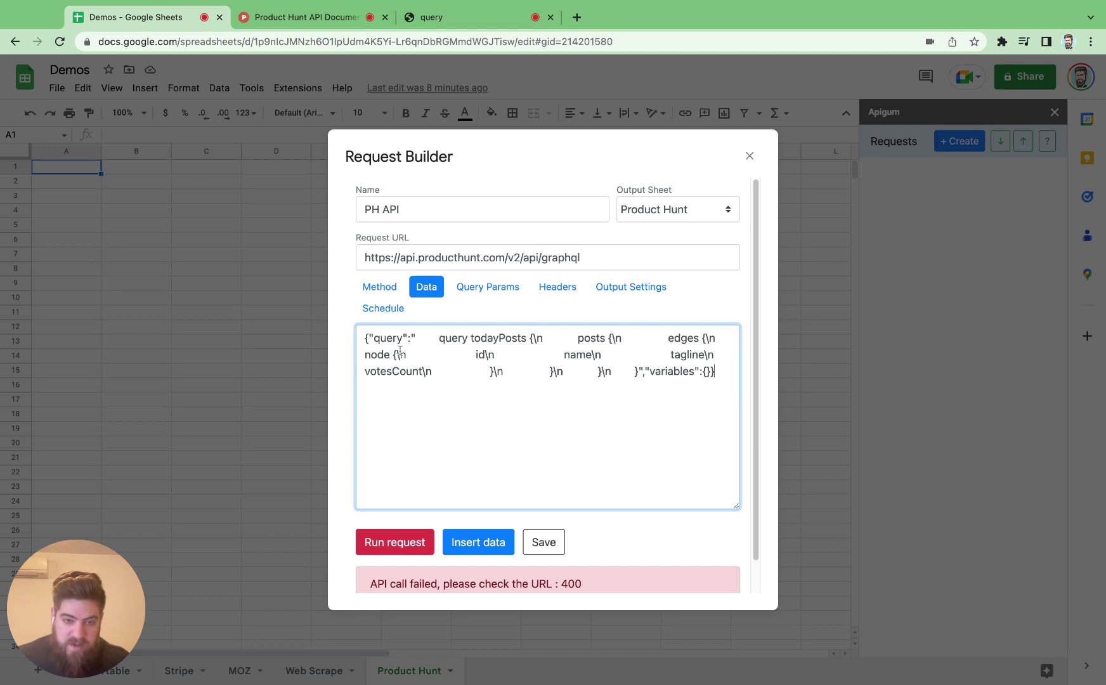
double_click(385, 340)
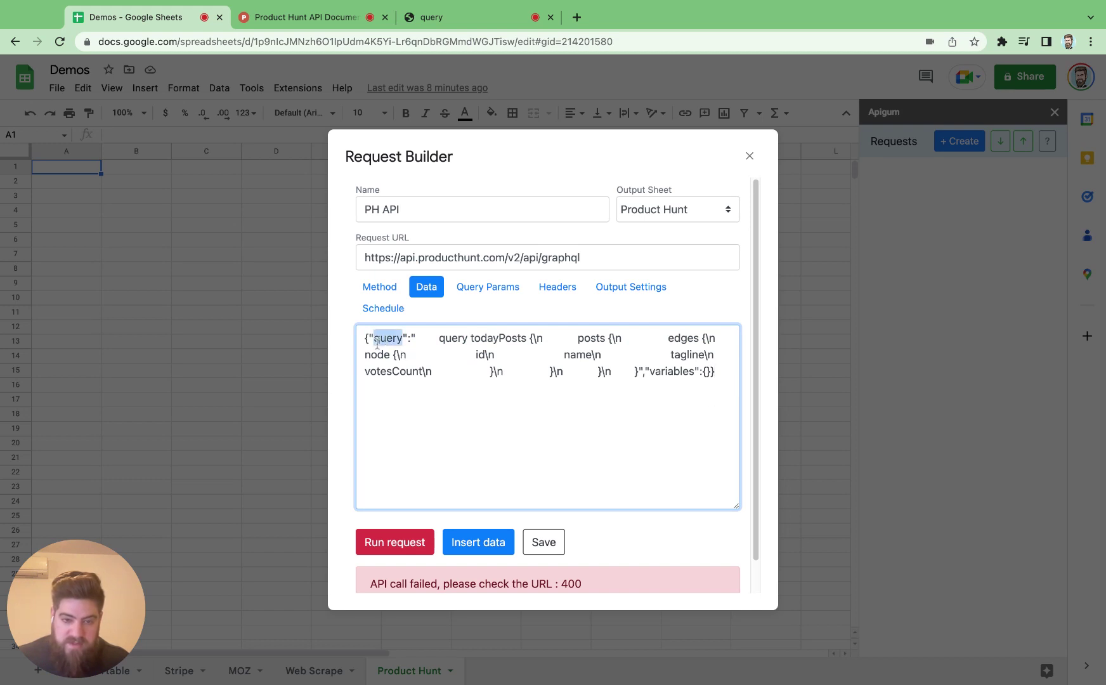
Examine the encoded todayPosts query inside the request data's "query" string, from the word query to its final closing brace
click(438, 339)
key(alt+shift+Right)
key(alt+shift+Right)
key(alt+shift+Right)
key(alt+shift+Right)
key(alt+shift+Right)
key(alt+shift+Right)
key(alt+shift+Right)
key(alt+shift+Right)
key(alt+shift+Right)
key(alt+shift+Right)
key(alt+shift+Right)
key(alt+shift+Right)
key(alt+shift+Right)
key(alt+shift+Right)
key(alt+shift+Right)
key(alt+shift+Right)
key(alt+shift+Right)
key(alt+shift+Right)
key(alt+shift+Right)
key(alt+shift+Right)
key(alt+shift+Left)
key(alt+shift+Left)
key(alt+shift+Left)
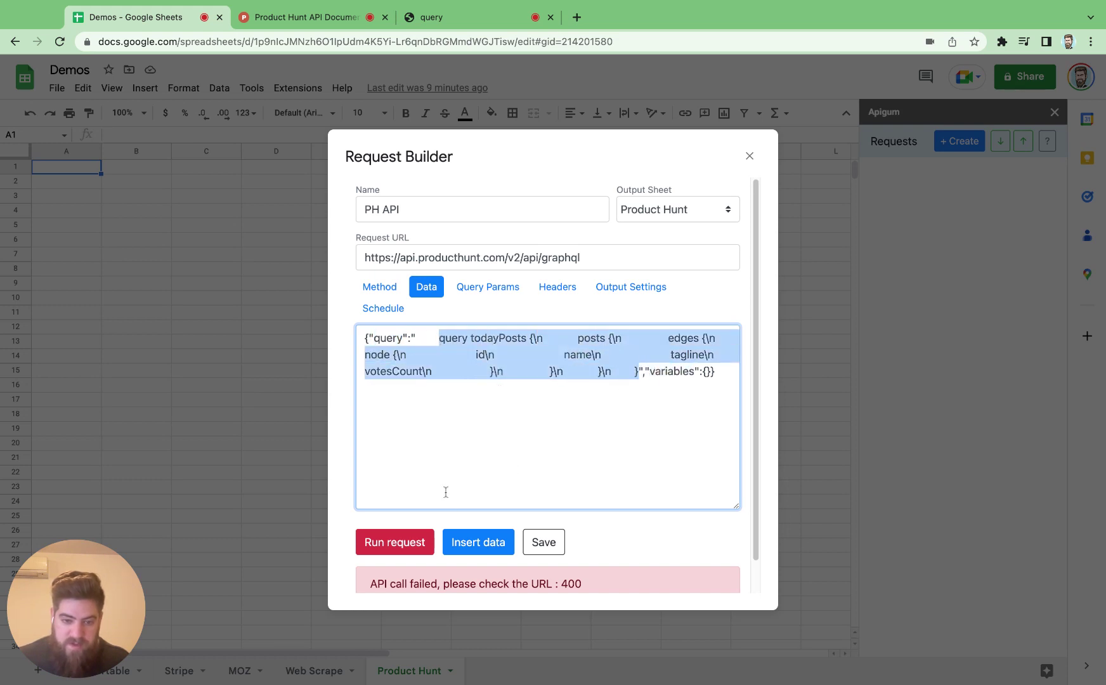
Run the request with the encoded query and review the id, name, tagline and votesCount of the returned posts
scroll(386, 533, down, 1)
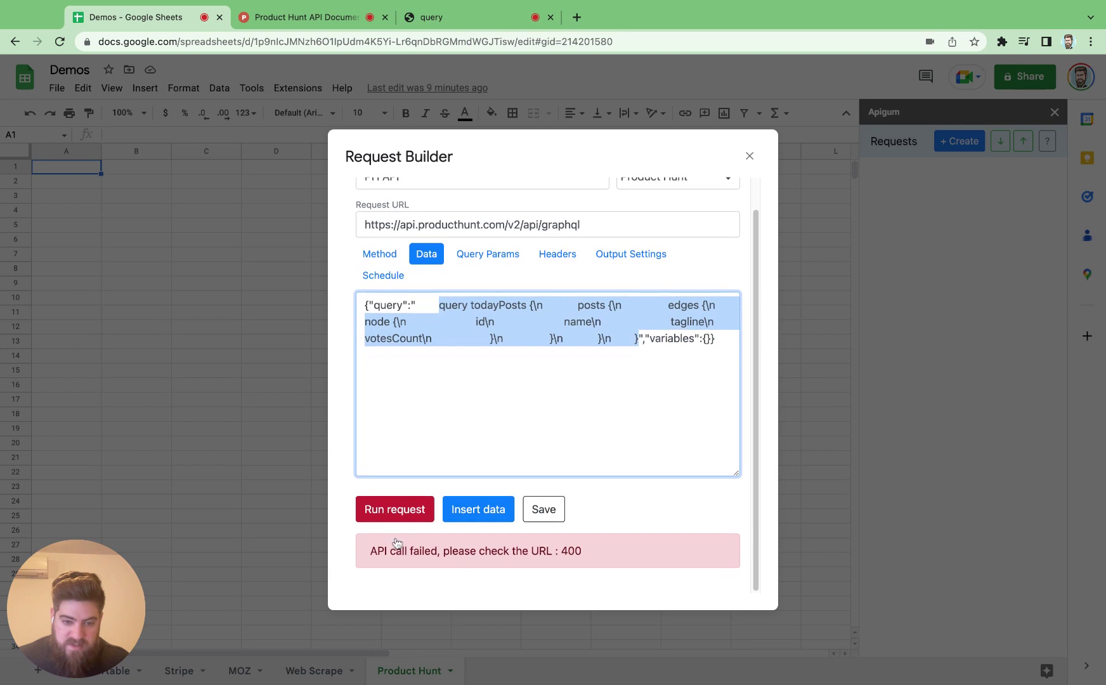
click(376, 510)
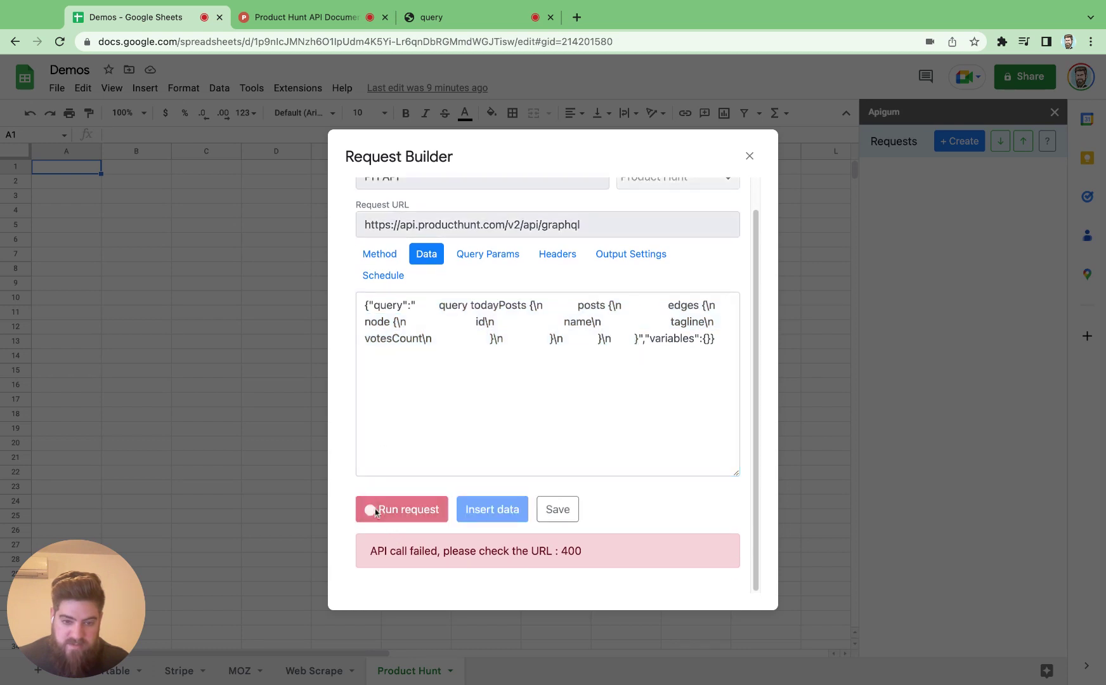
scroll(380, 511, down, 10)
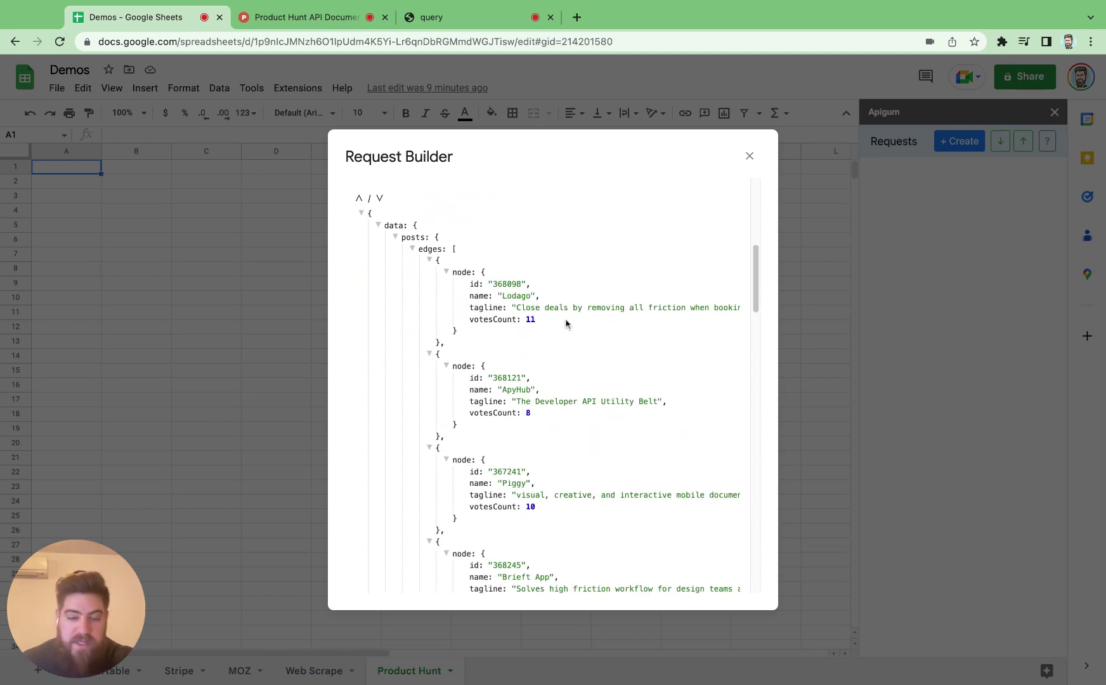
scroll(490, 352, down, 3)
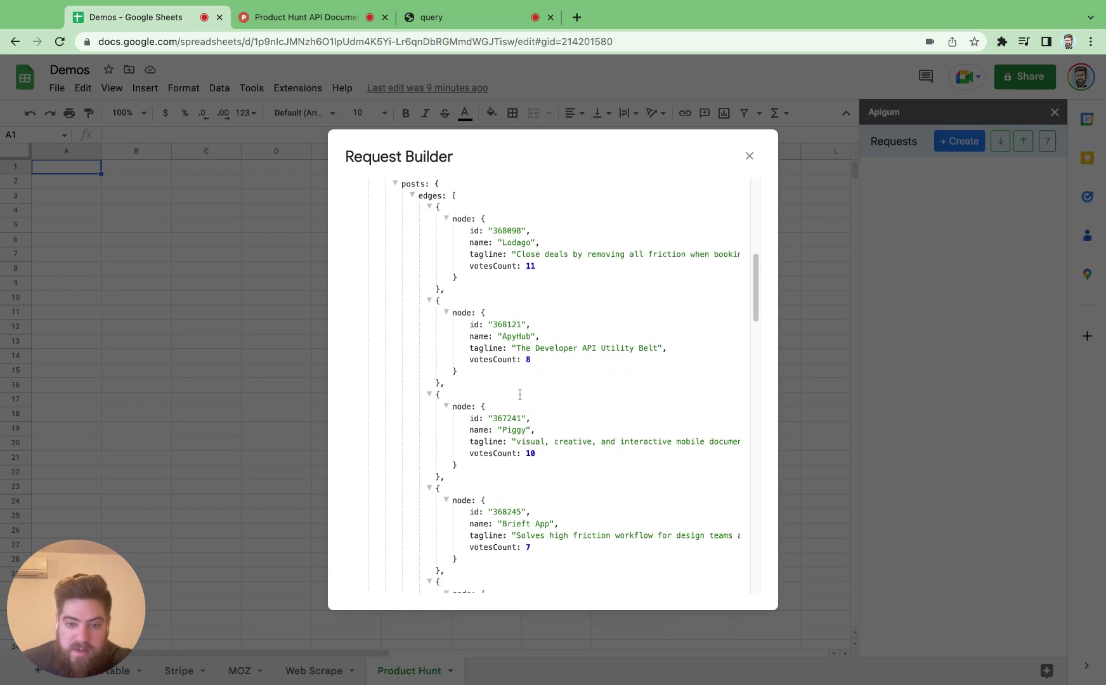
scroll(514, 396, up, 8)
scroll(514, 399, up, 3)
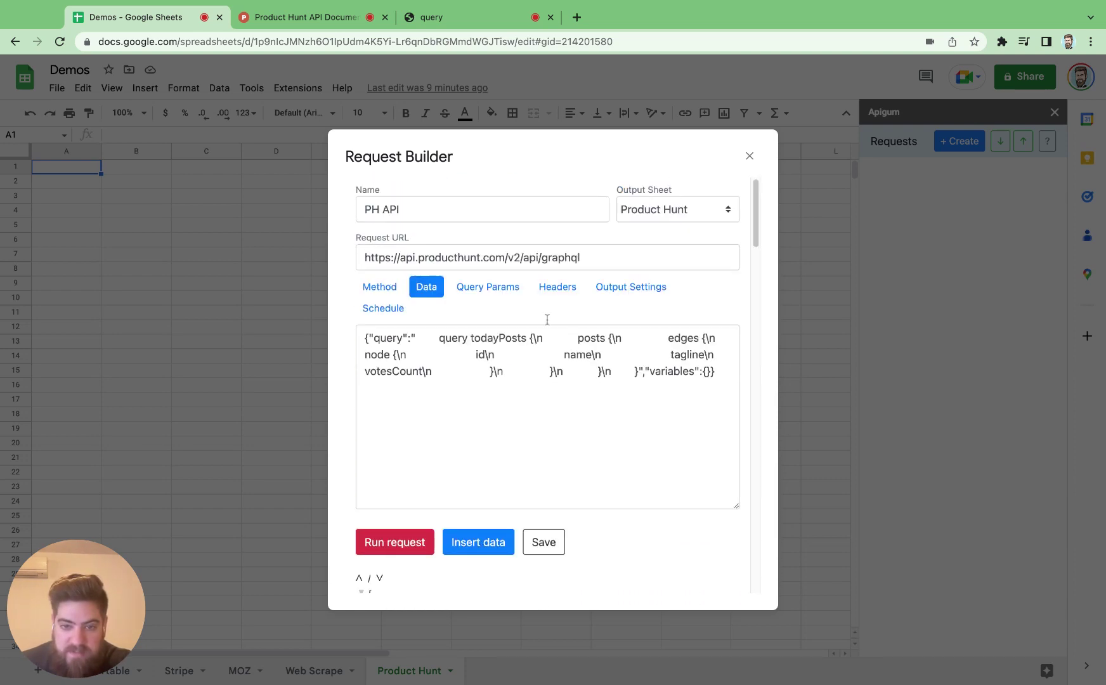
Insert the returned posts data into the Product Hunt output sheet and save the PH API request
click(467, 551)
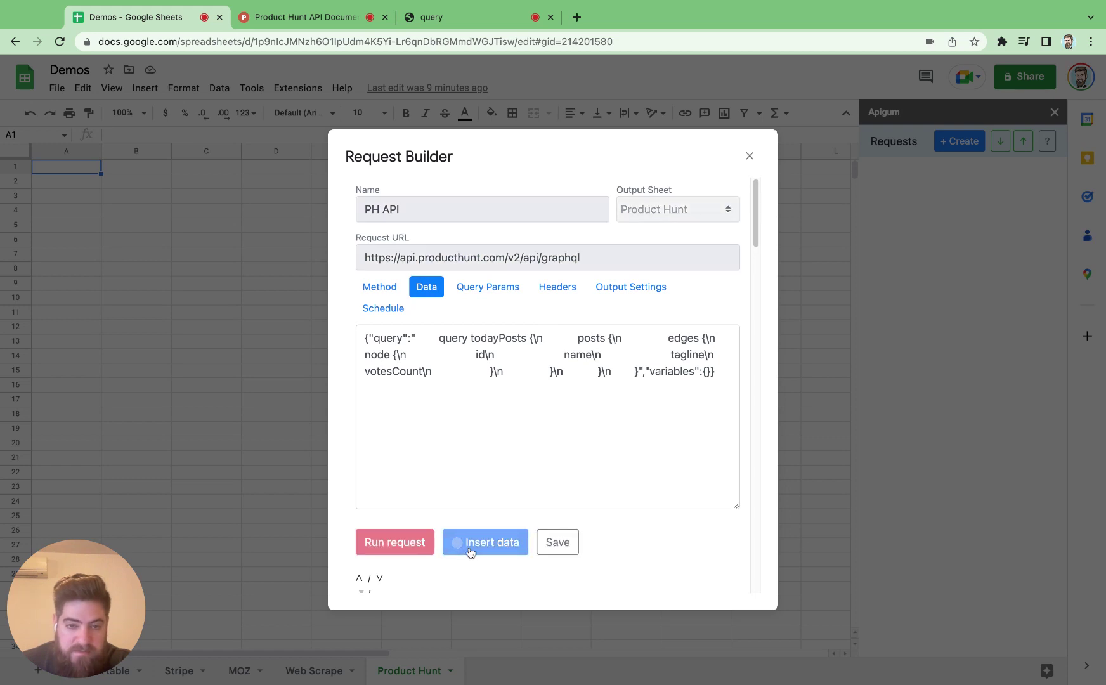
click(546, 547)
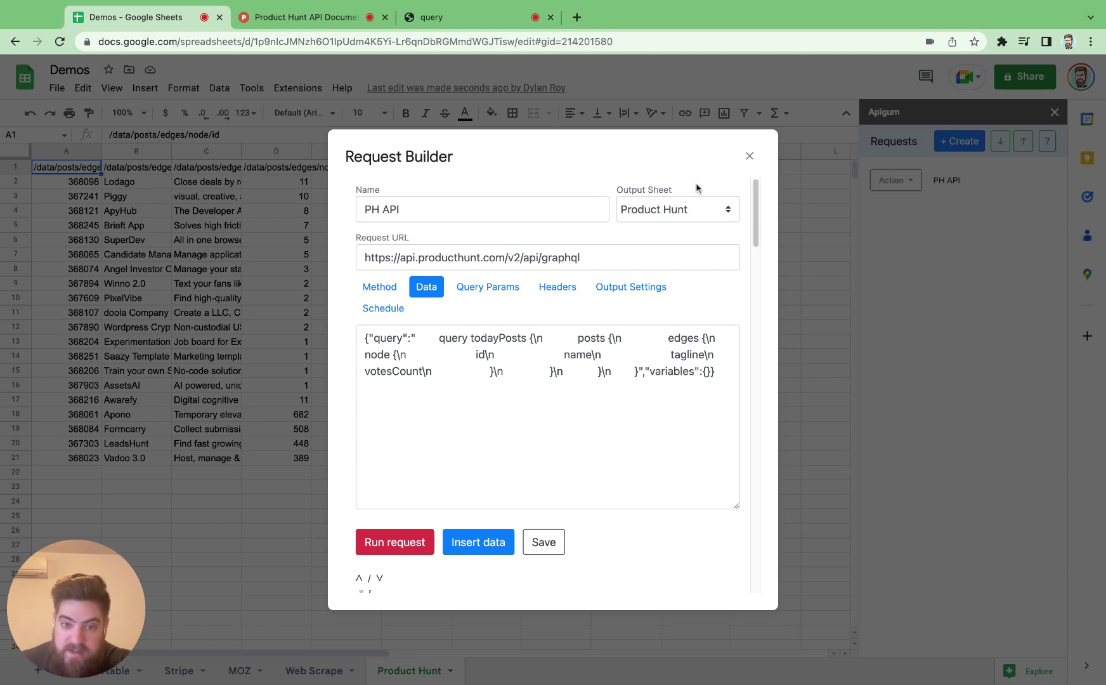
View the PH API request's schedule options, then close the Request Builder without enabling a schedule
click(384, 310)
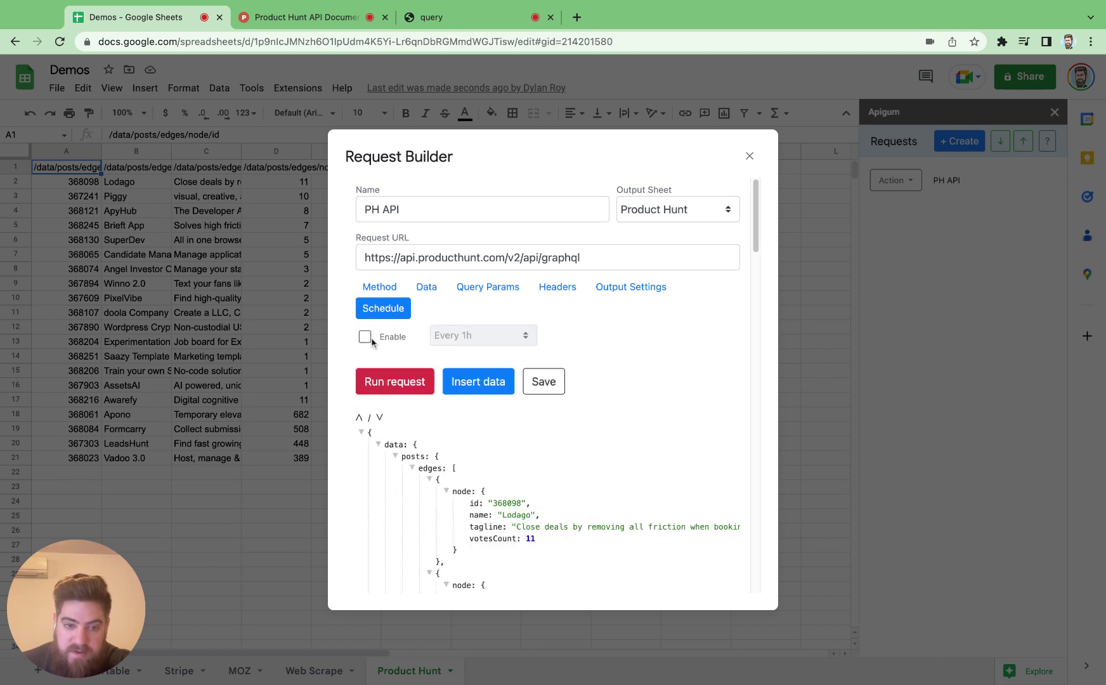
click(749, 157)
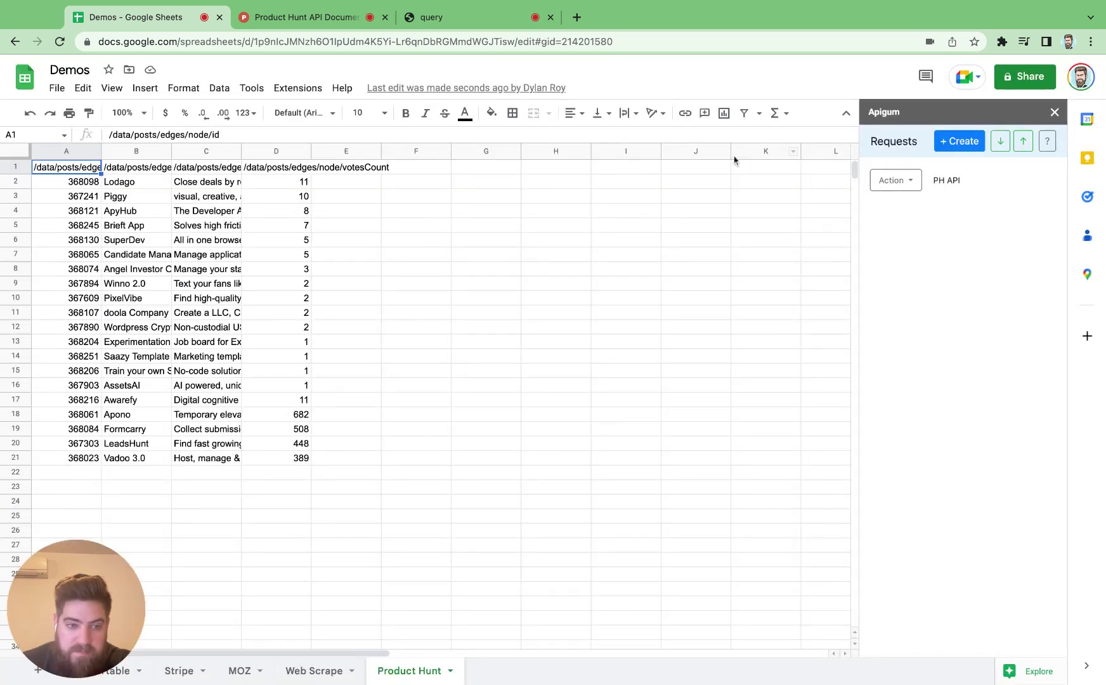
Fit the widths of the tagline column C and the name column B to their contents
double_click(239, 153)
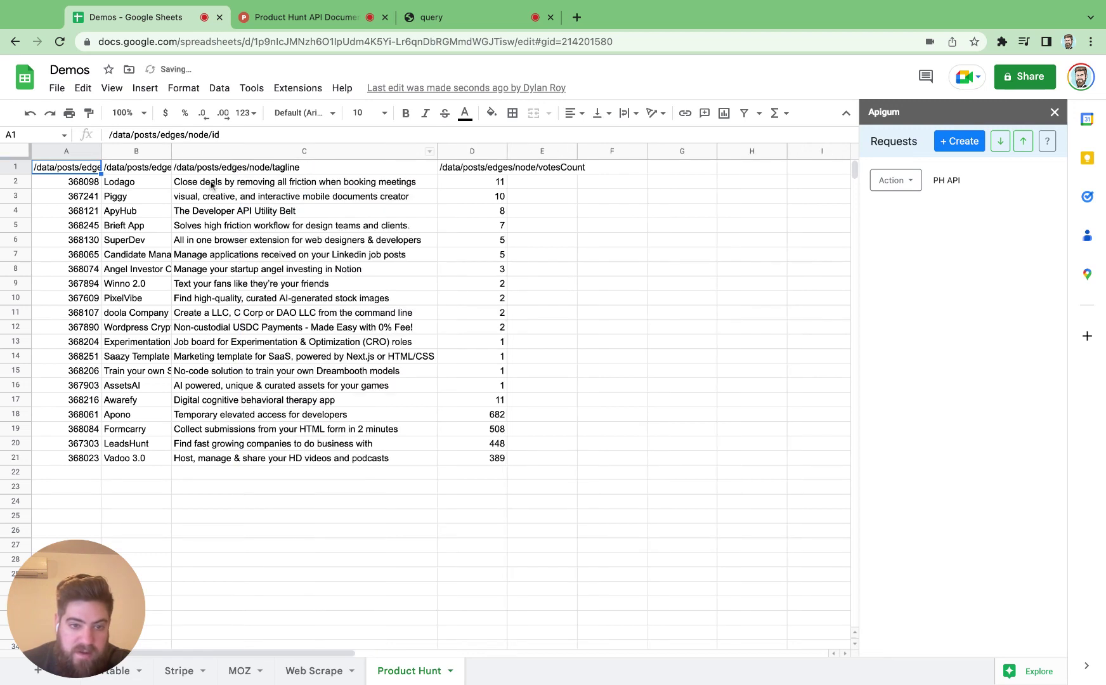
double_click(170, 151)
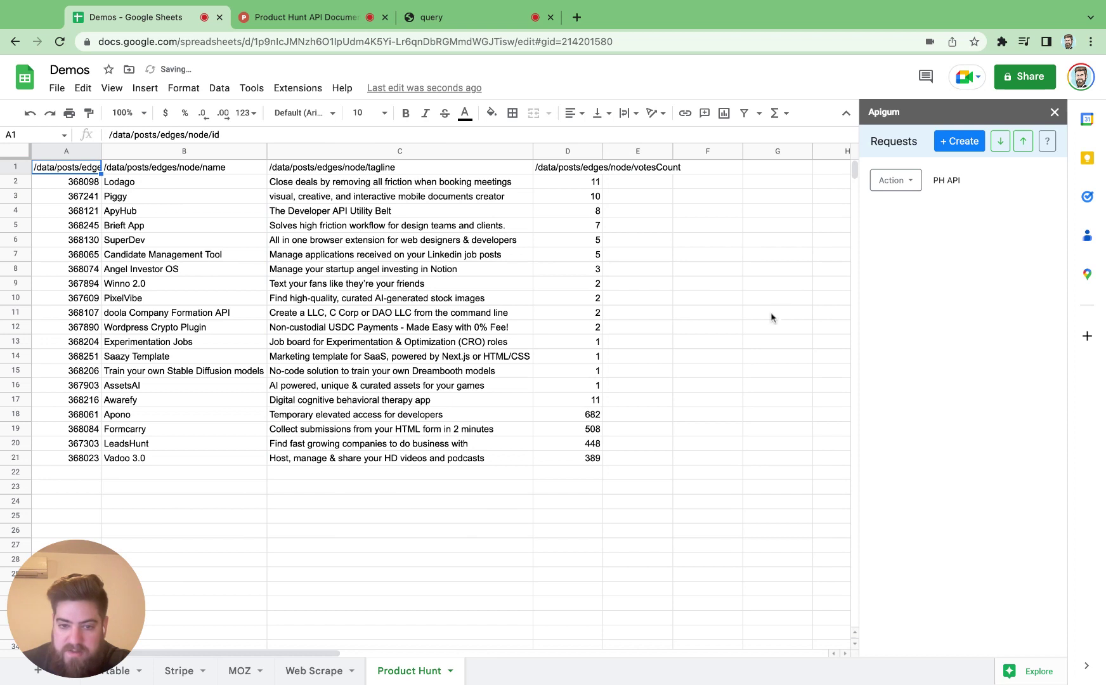